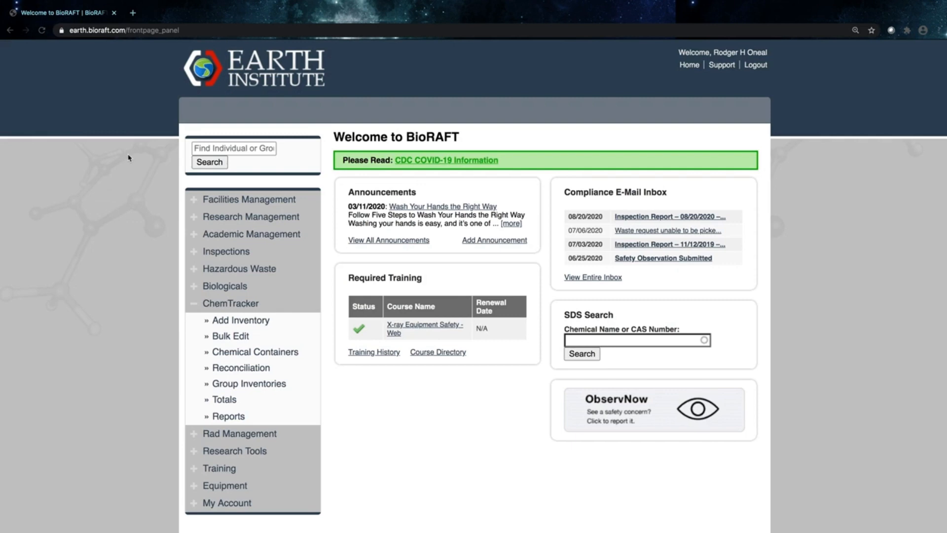
Open the ChemTracker reconciliation history and examine its Status filter options and Started After date calendar
left_click(248, 368)
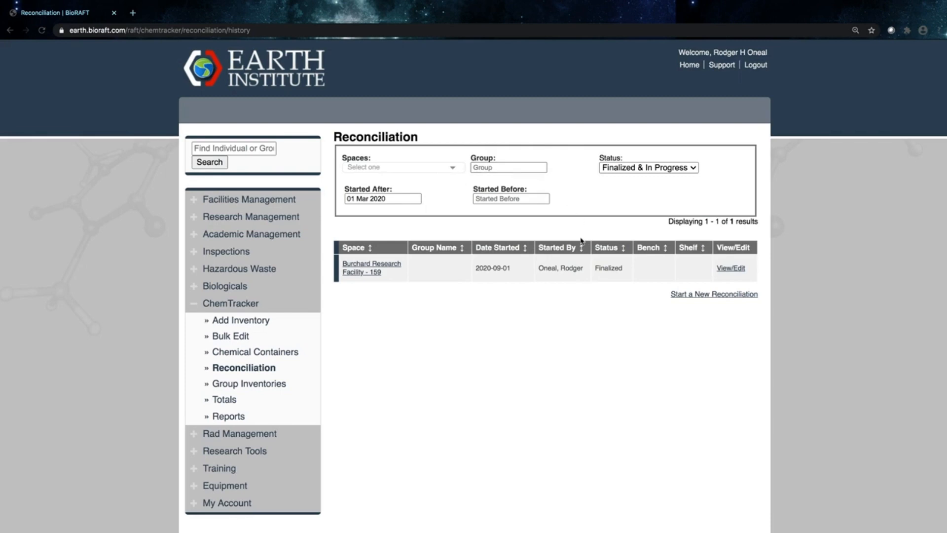
left_click(636, 168)
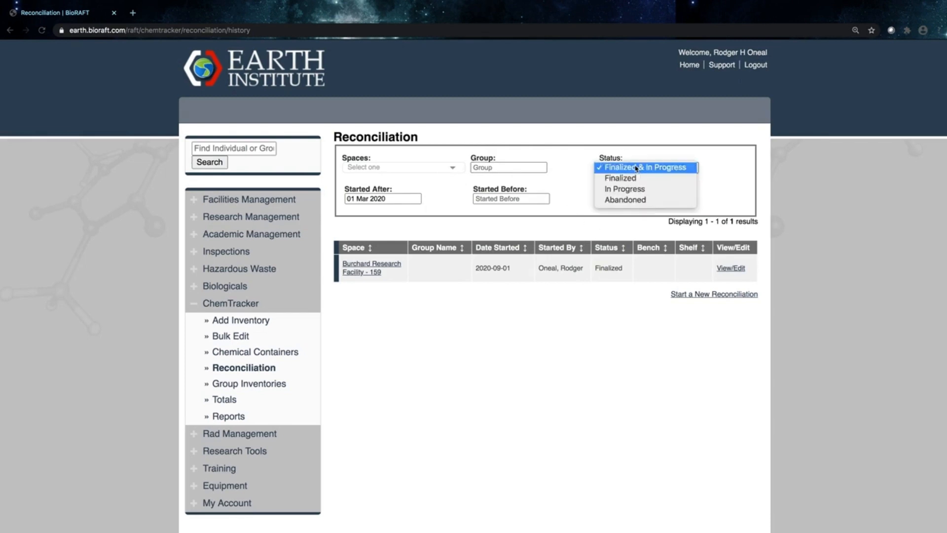
left_click(607, 323)
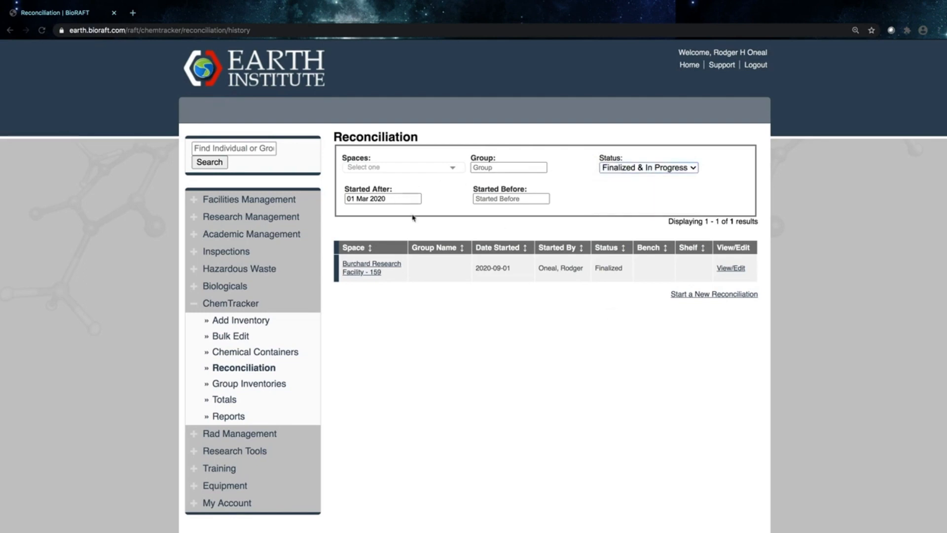
left_click(384, 197)
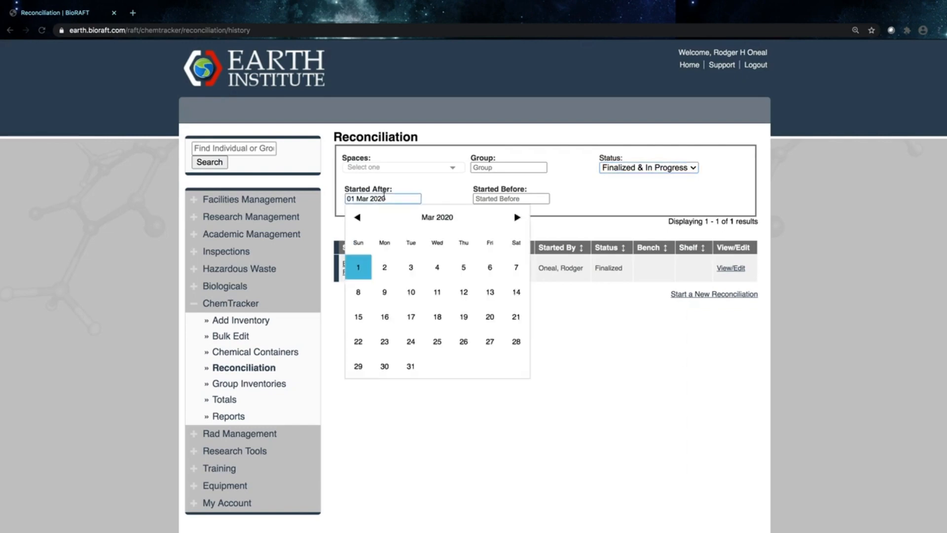
left_click(636, 407)
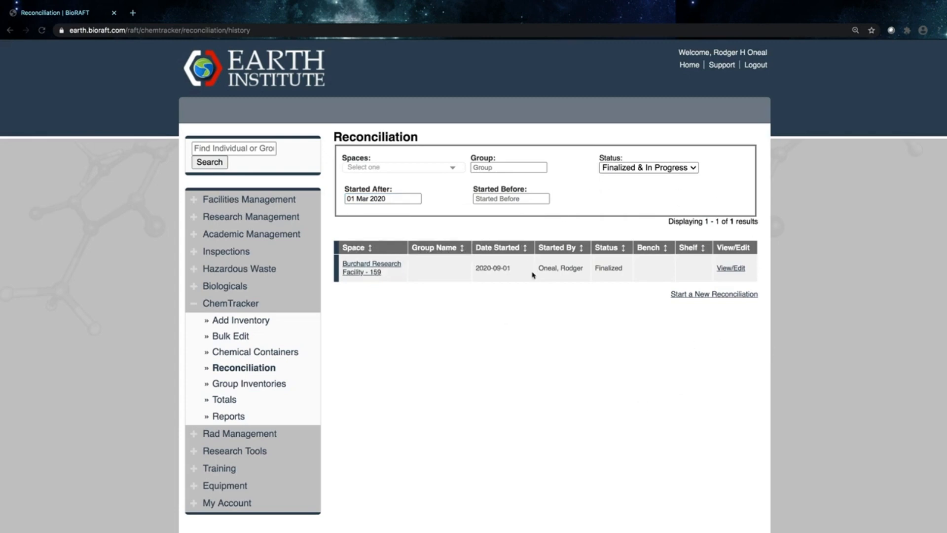
Start a new reconciliation with Burchard Research Facility as the building and Burchard Research Facility - 101B as the space
left_click(723, 295)
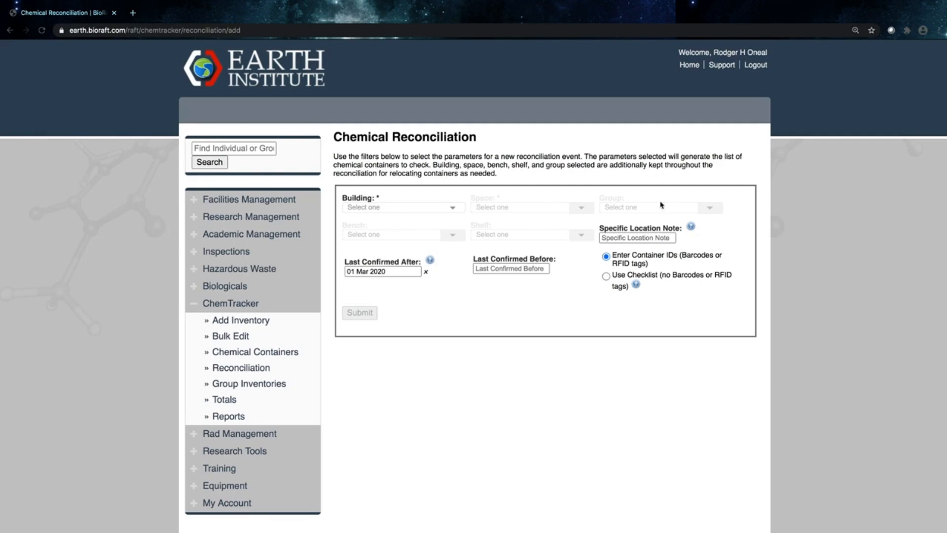
left_click(437, 207)
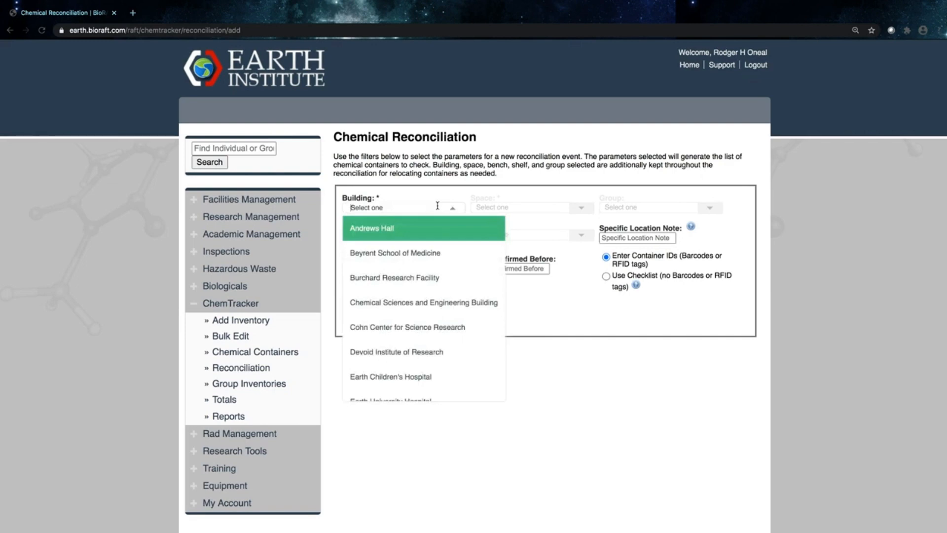
left_click(418, 276)
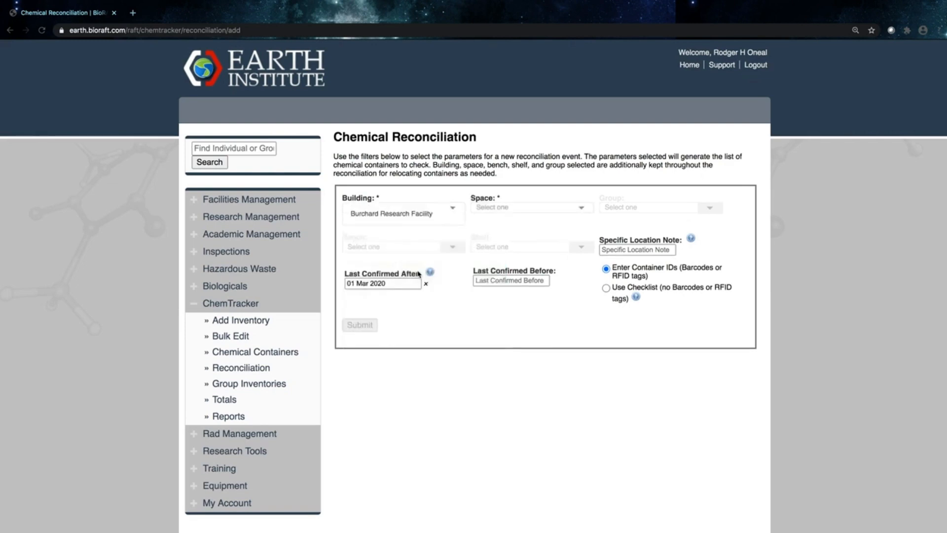
left_click(552, 207)
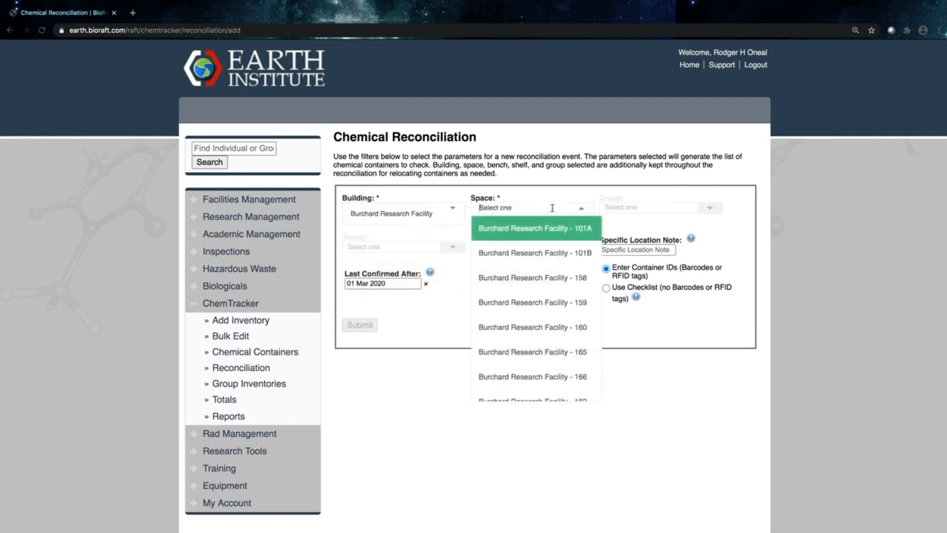
left_click(545, 247)
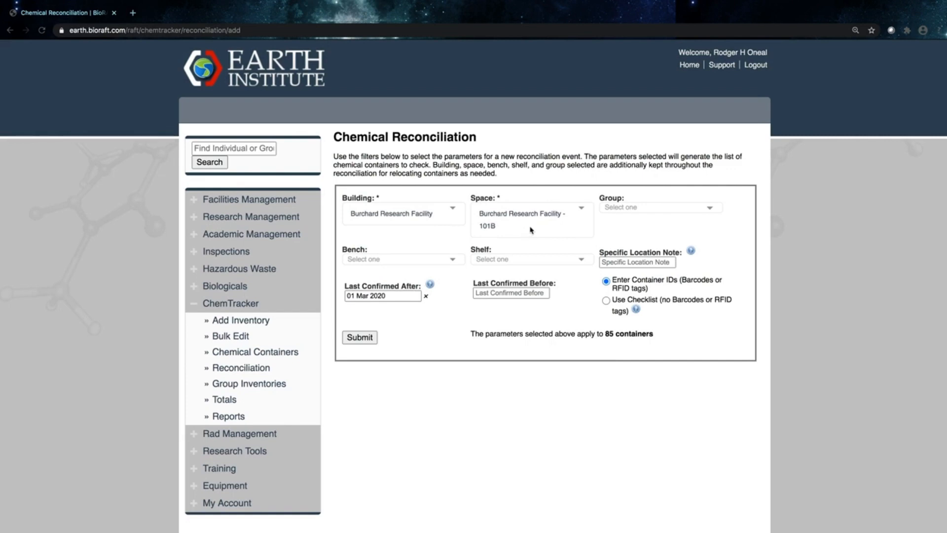
Review the available Group, Bench and Shelf choices and the Specific Location Note help without choosing any of them
left_click(640, 210)
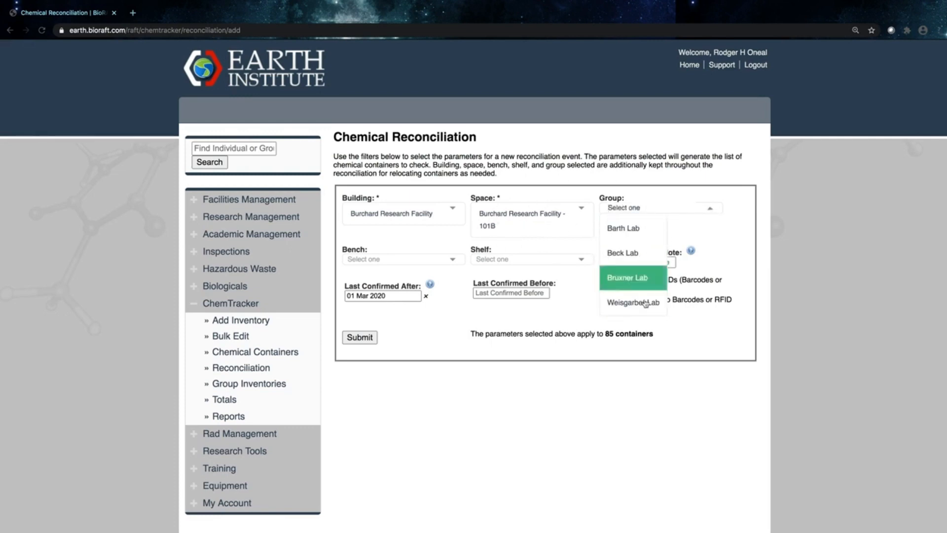
left_click(664, 423)
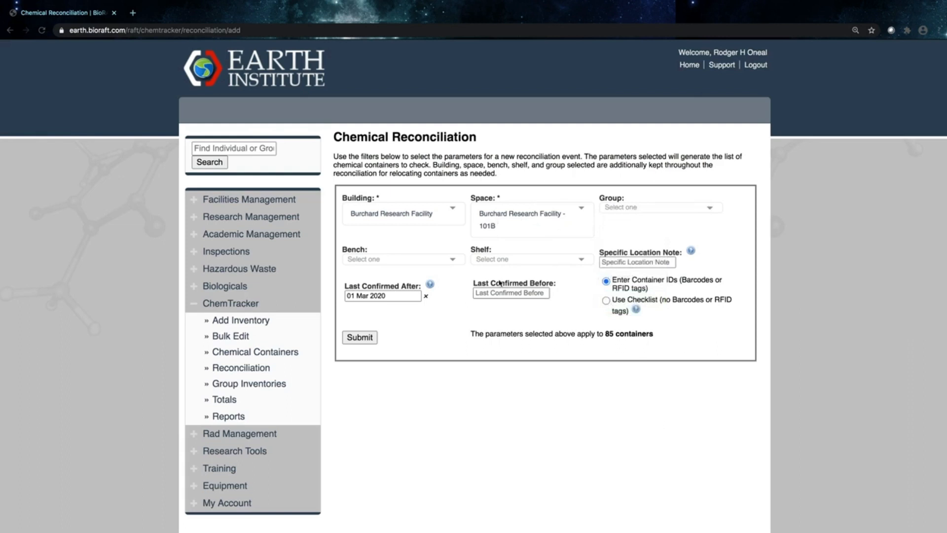
left_click(443, 261)
scroll(434, 338, "down", 3)
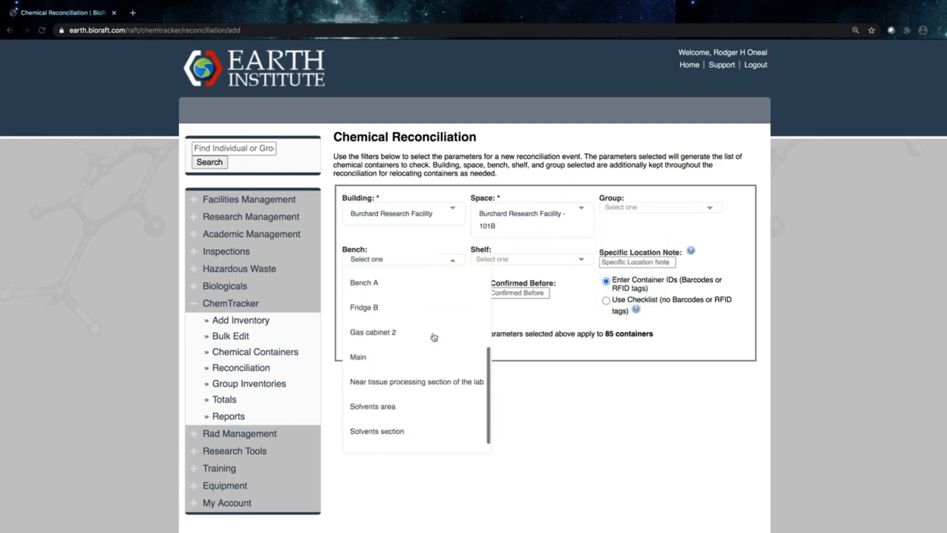
scroll(451, 388, "up", 5)
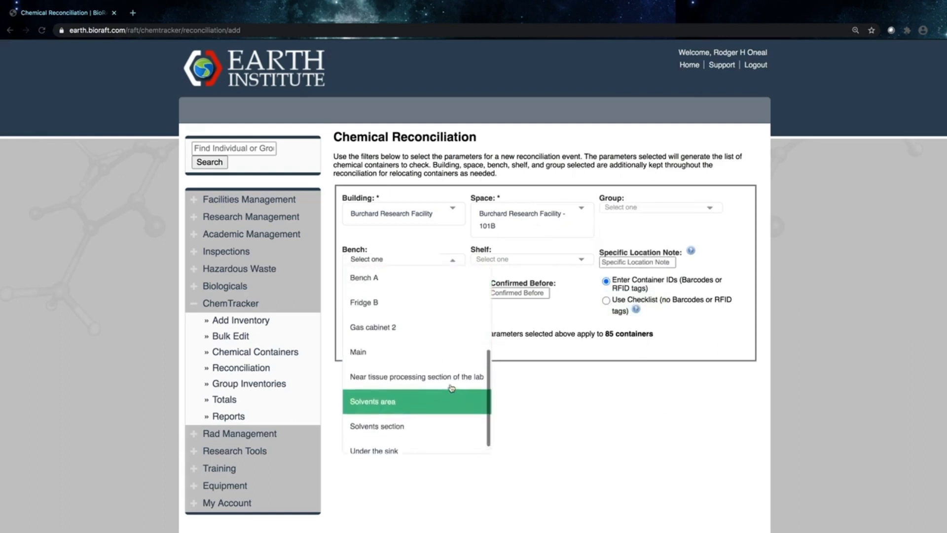
left_click(545, 268)
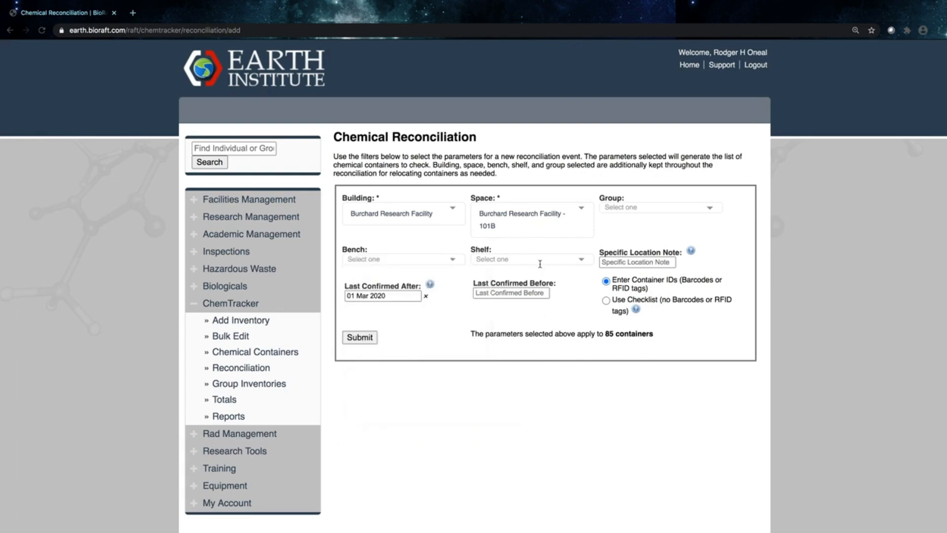
left_click(540, 260)
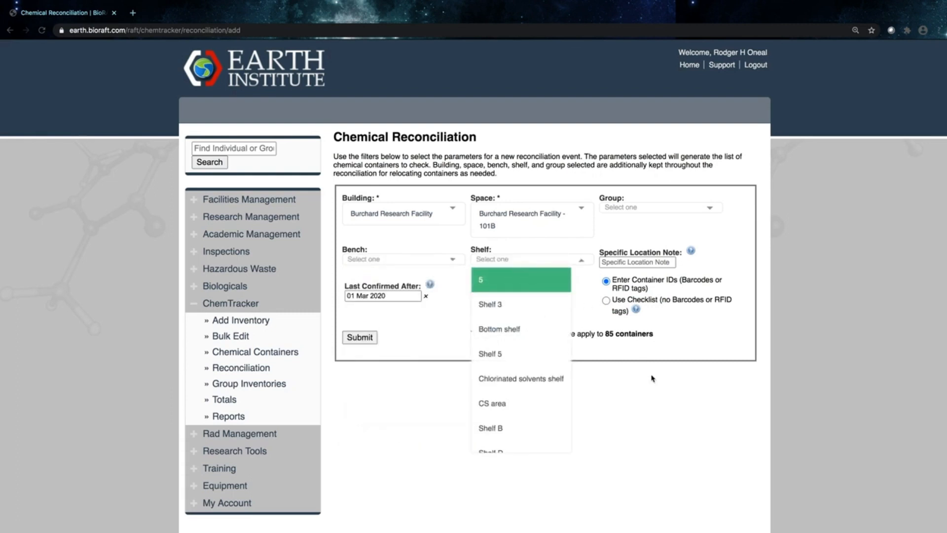
left_click(590, 377)
left_click(669, 262)
mouse_move(693, 251)
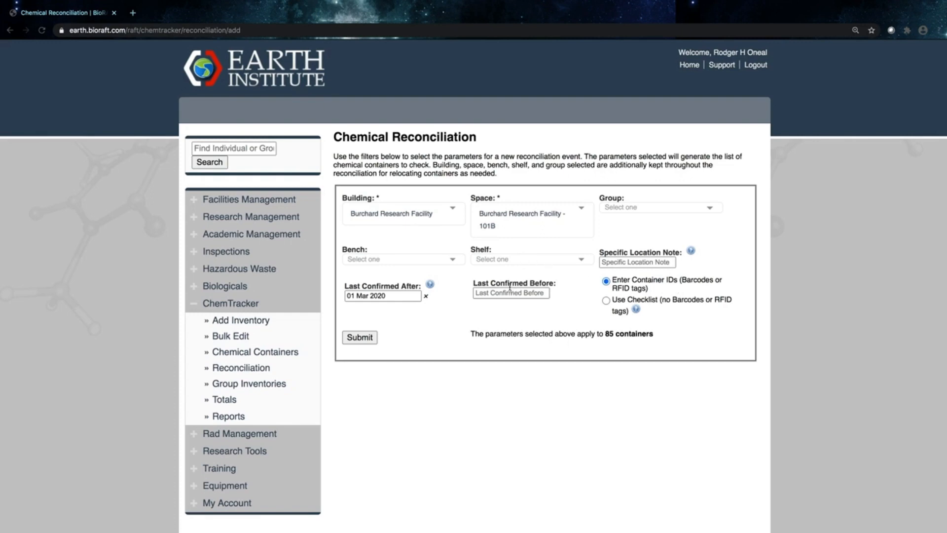
Open the Chemical Containers list in a separate tab and examine its Date Last Changed and Date Last Confirmed columns
middle_click(220, 353)
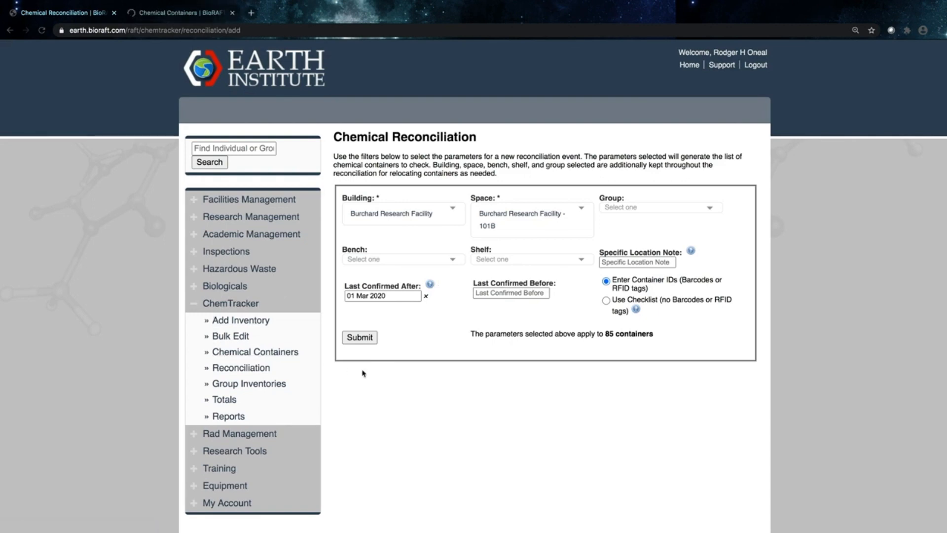
left_click(206, 18)
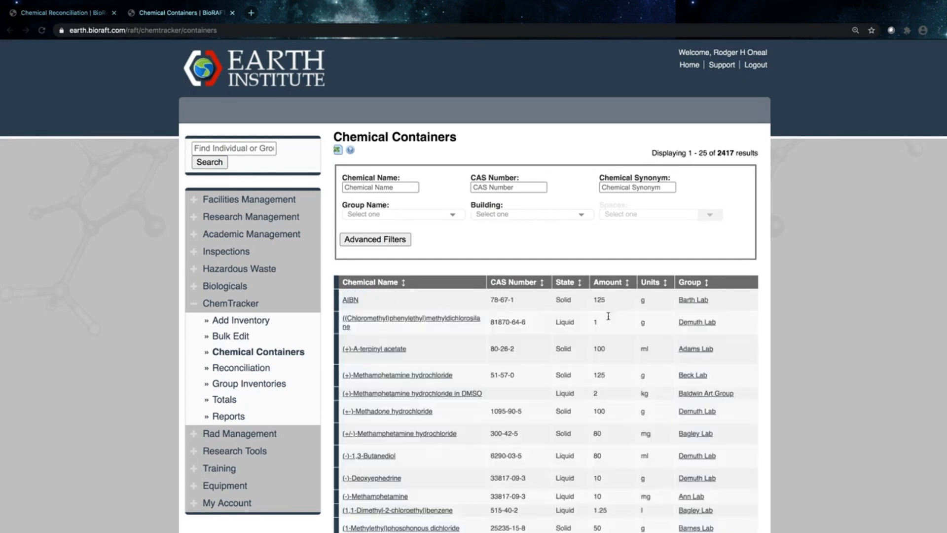
scroll(496, 367, "right", 5)
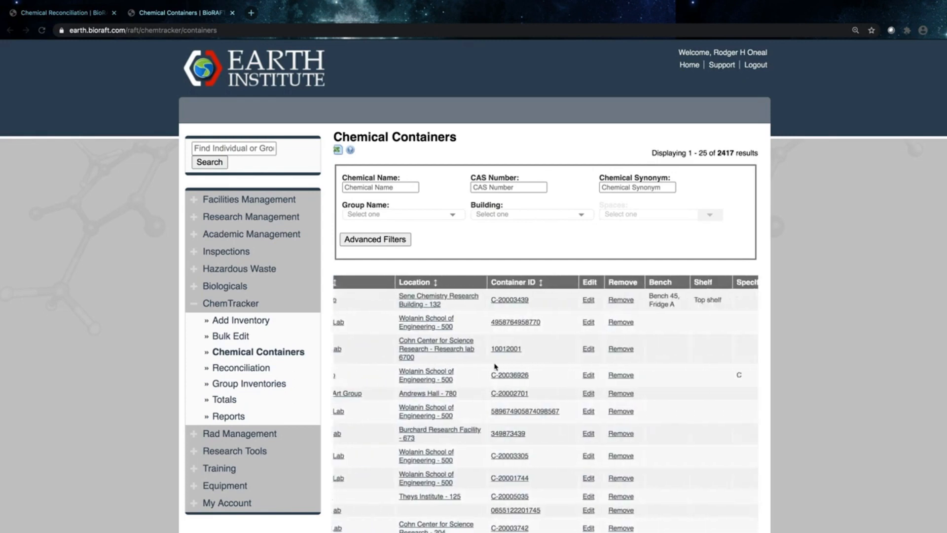
scroll(496, 367, "right", 10)
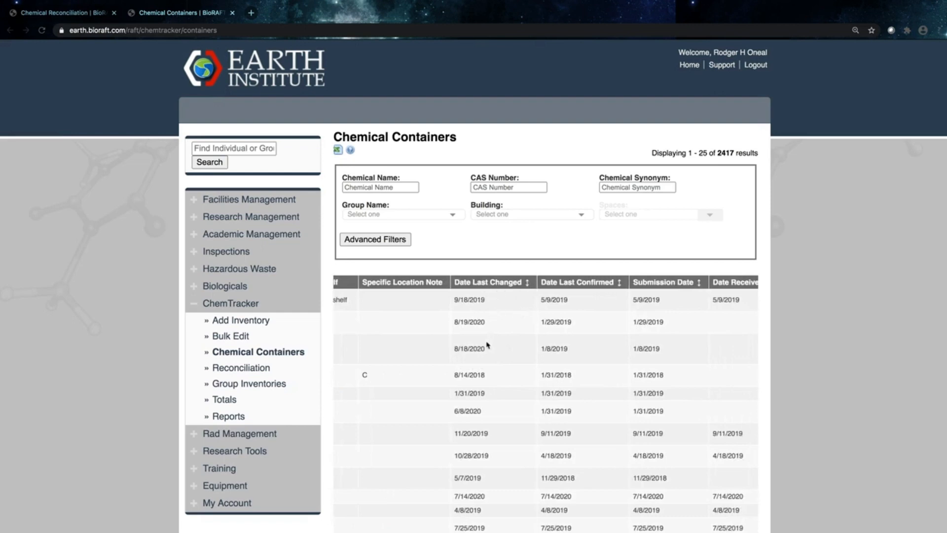
scroll(479, 324, "down", 1)
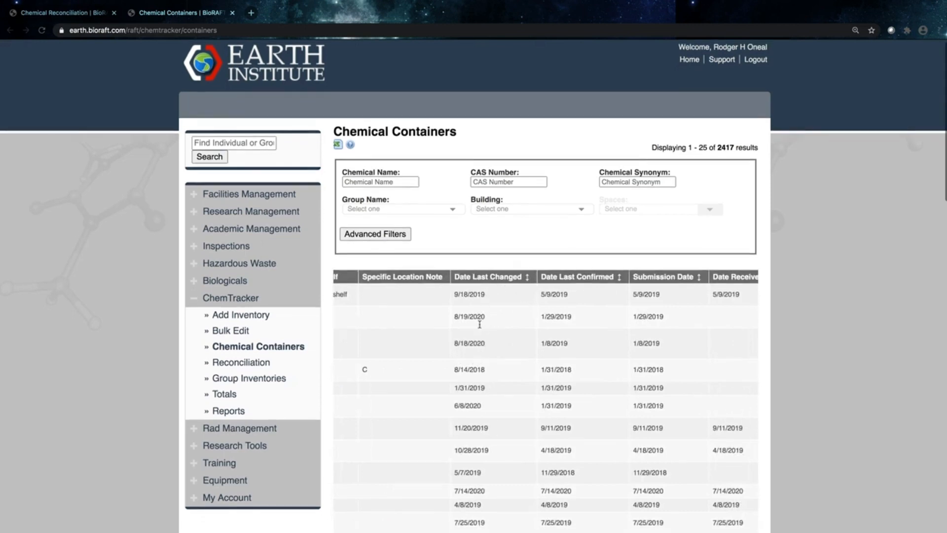
scroll(480, 323, "up", 1)
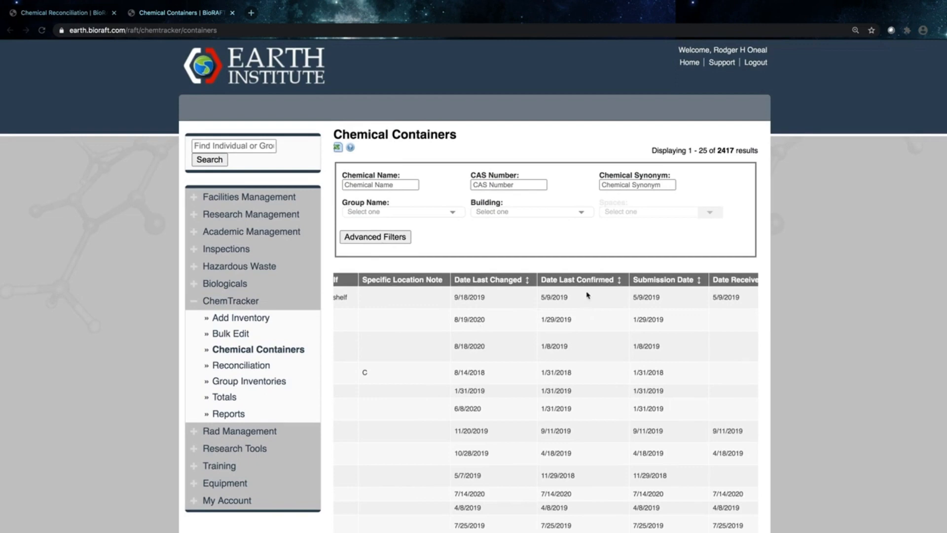
Return to the new reconciliation form, check the Last Confirmed After help, and submit the selected parameters
left_click(94, 13)
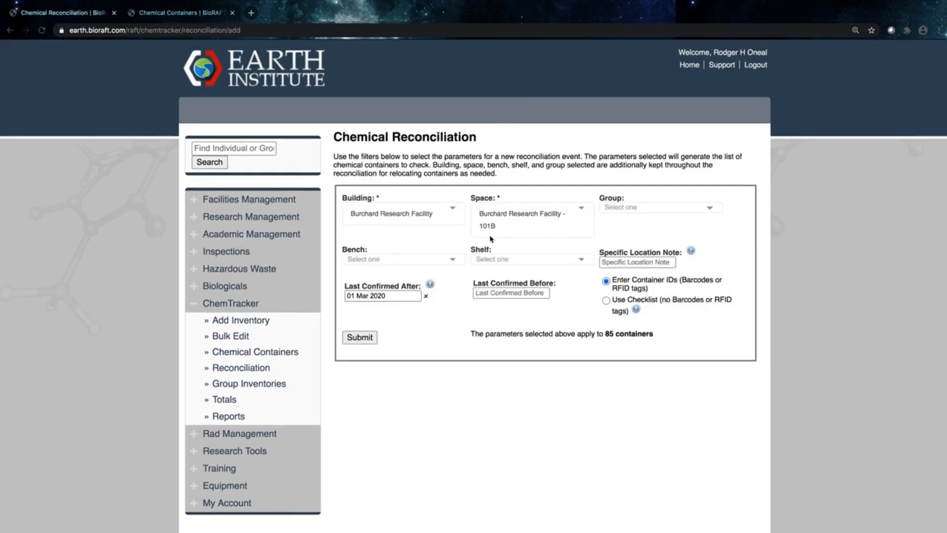
mouse_move(431, 287)
left_click(360, 338)
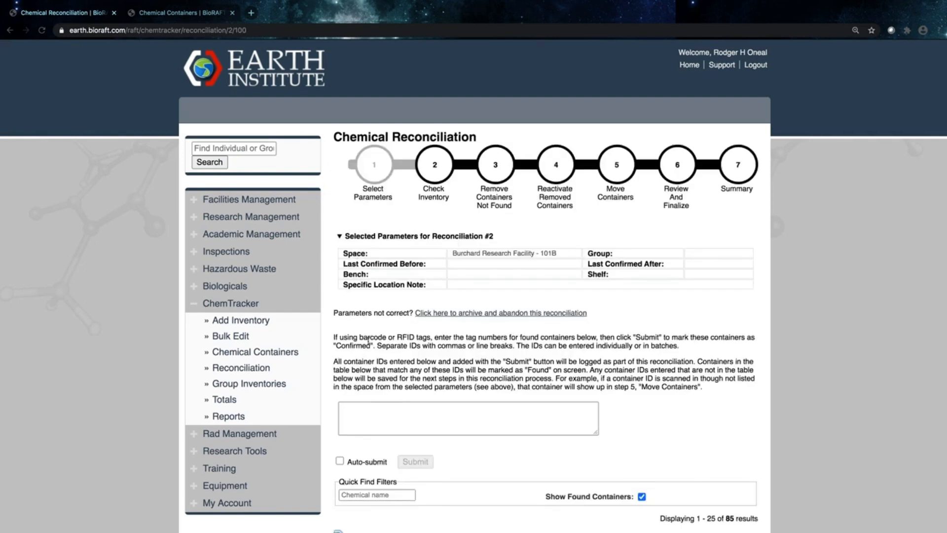
Examine the Check Inventory stage, including the abandon option, the container ID entry area and the list of containers
left_click_drag(598, 318, 375, 312)
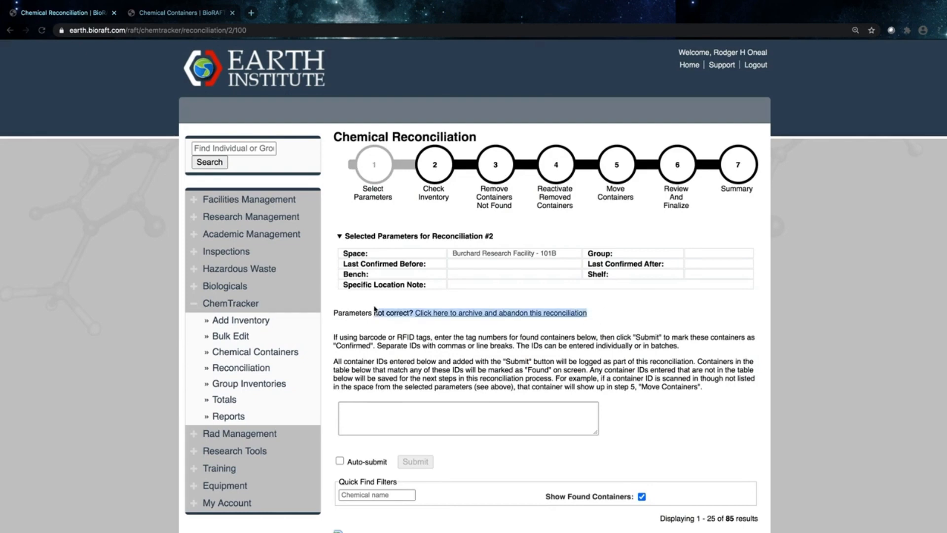
left_click(403, 334)
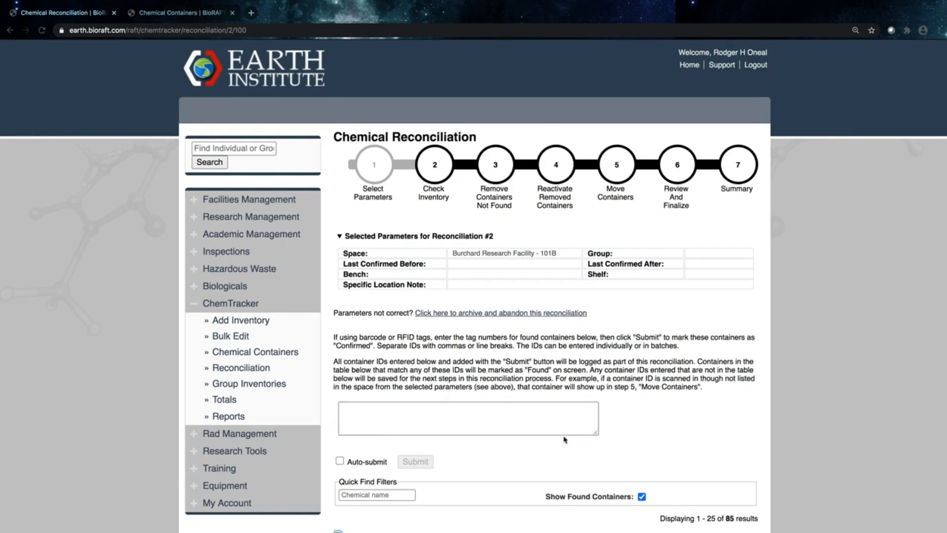
left_click(545, 414)
left_click(649, 424)
scroll(649, 424, "down", 5)
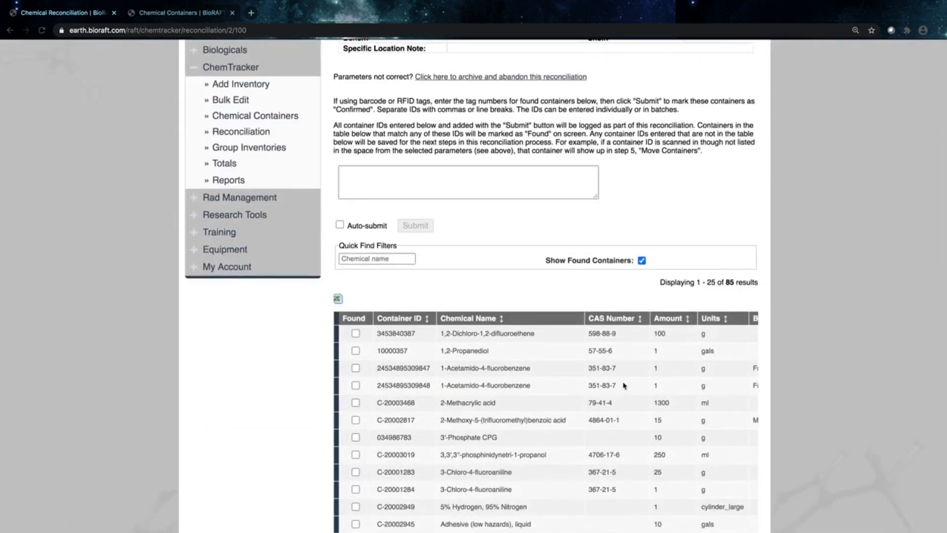
scroll(624, 385, "down", 5)
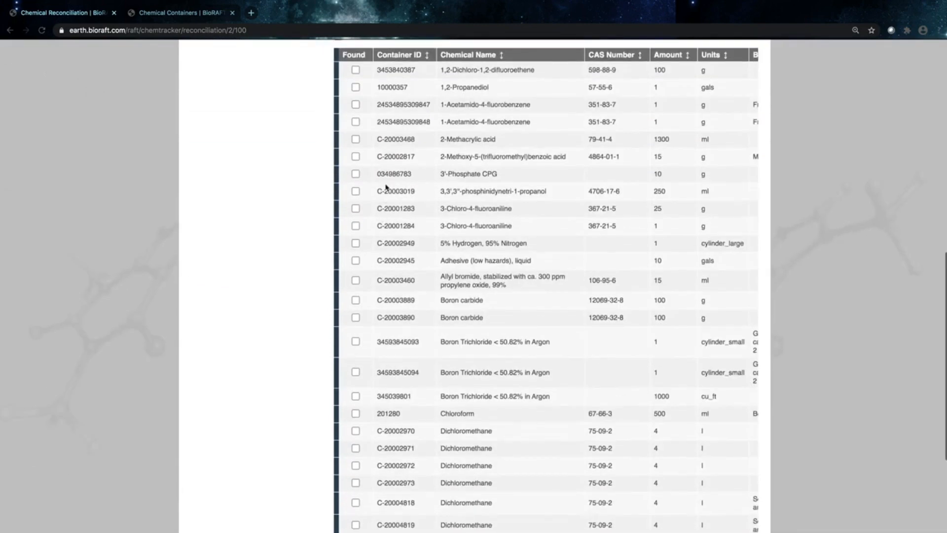
scroll(385, 186, "down", 4)
scroll(386, 186, "up", 8)
scroll(386, 187, "up", 3)
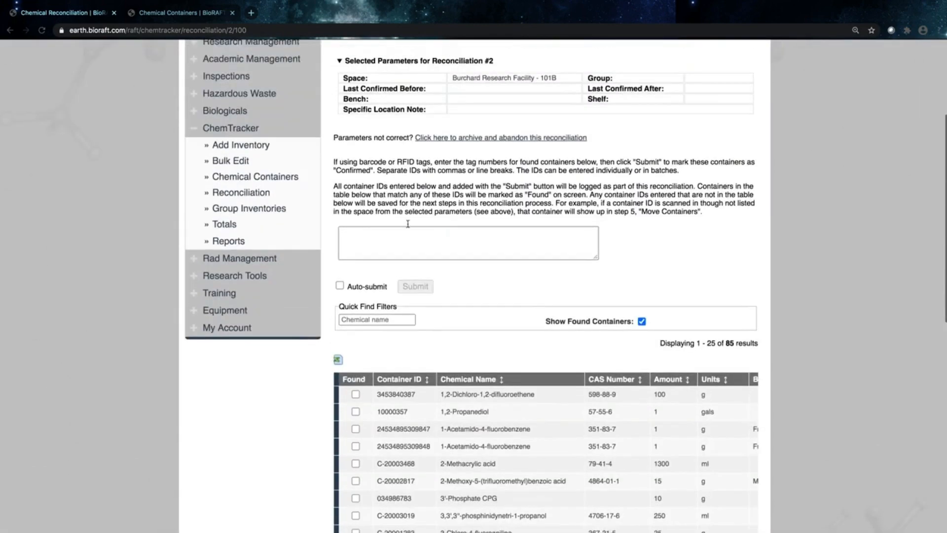
scroll(493, 348, "up", 2)
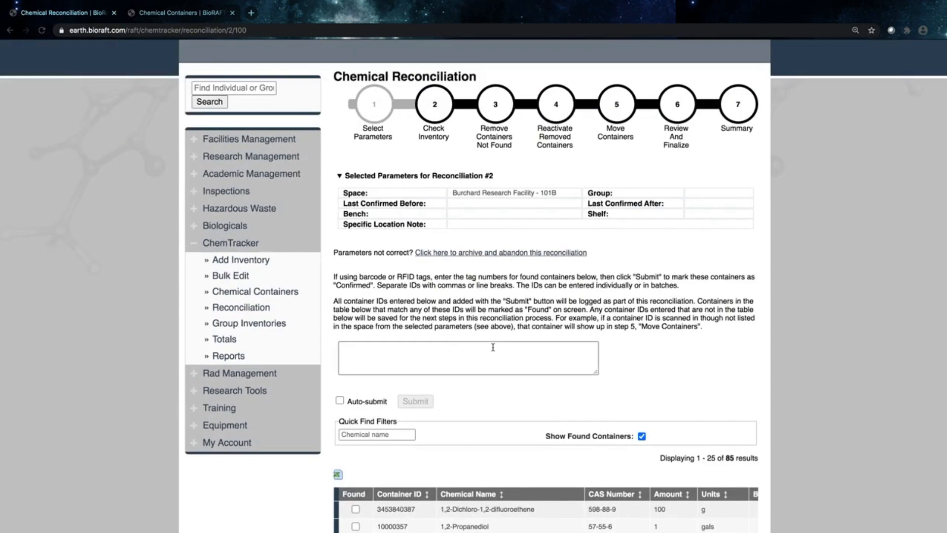
Mark the containers of 1,2-Dichloro-1,2-difluoroethene, 1,2-Propanediol and the first 1-Acetamido-4-fluorobenzene as found
scroll(493, 348, "down", 5)
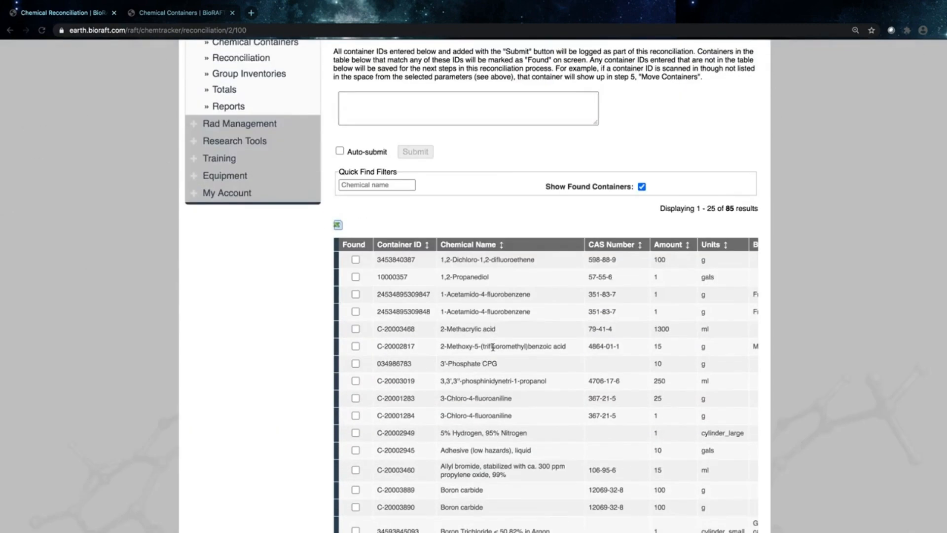
left_click(356, 260)
left_click(356, 277)
left_click(355, 294)
Go back to the reconciliation history and reopen the in-progress reconciliation for Burchard Research Facility - 101B
left_click(267, 61)
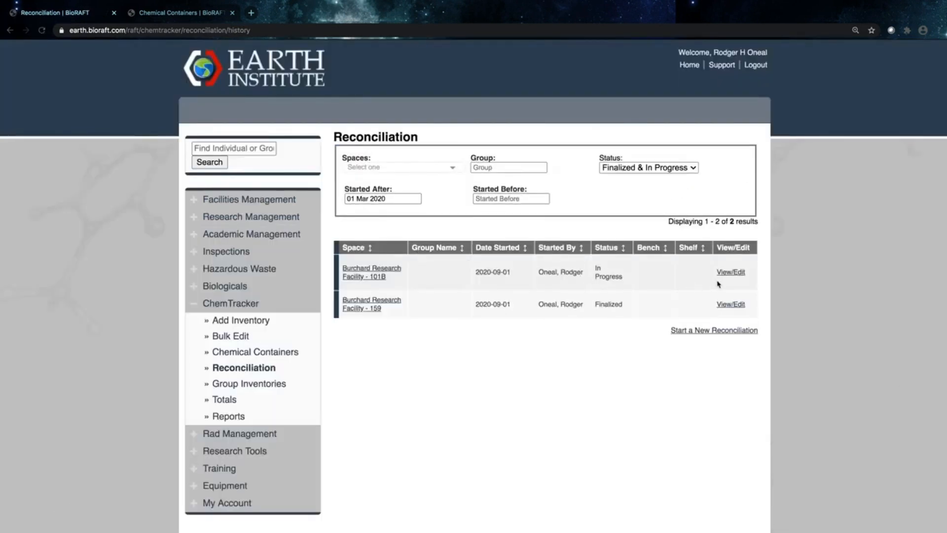
triple_click(621, 275)
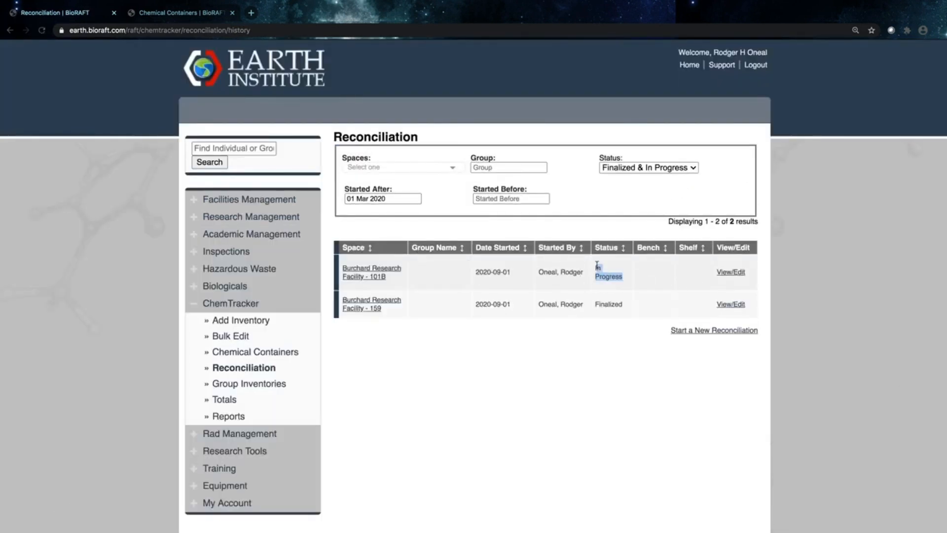
left_click(727, 274)
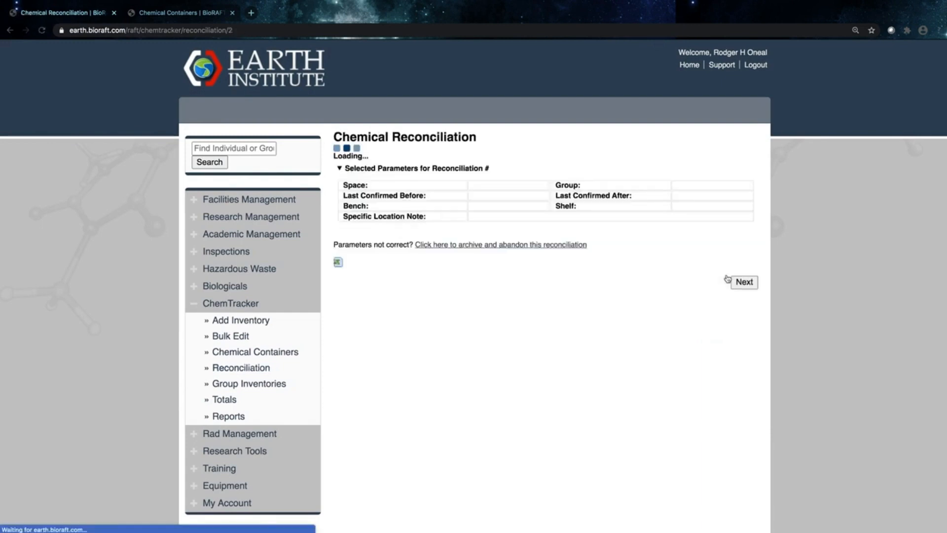
Review the resumed reconciliation's selected parameters and the containers already marked as found
scroll(513, 316, "down", 1)
scroll(513, 316, "down", 5)
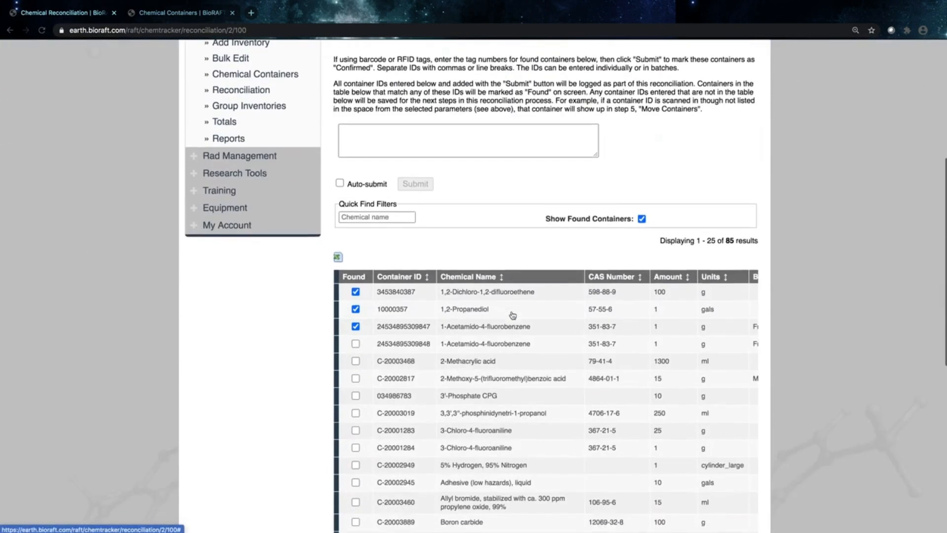
scroll(262, 365, "up", 1)
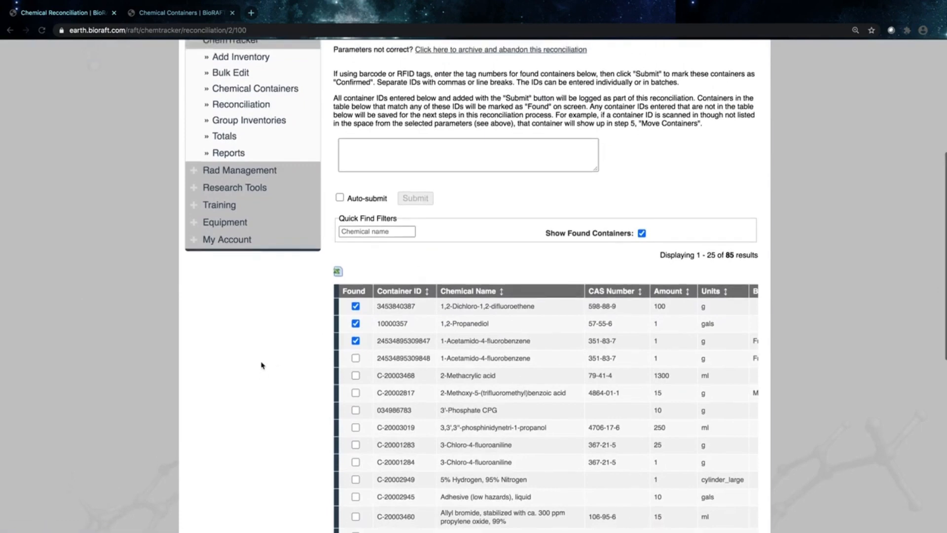
scroll(463, 370, "up", 5)
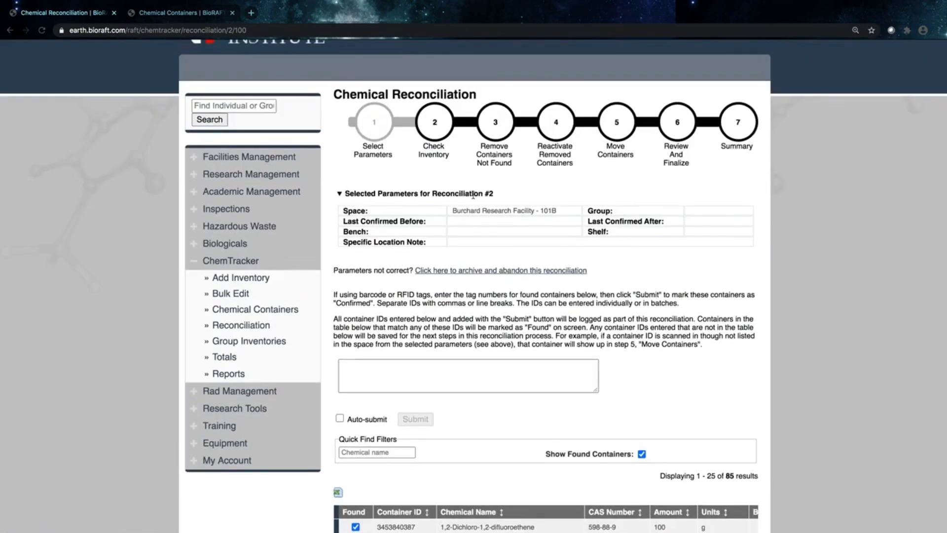
scroll(522, 272, "down", 2)
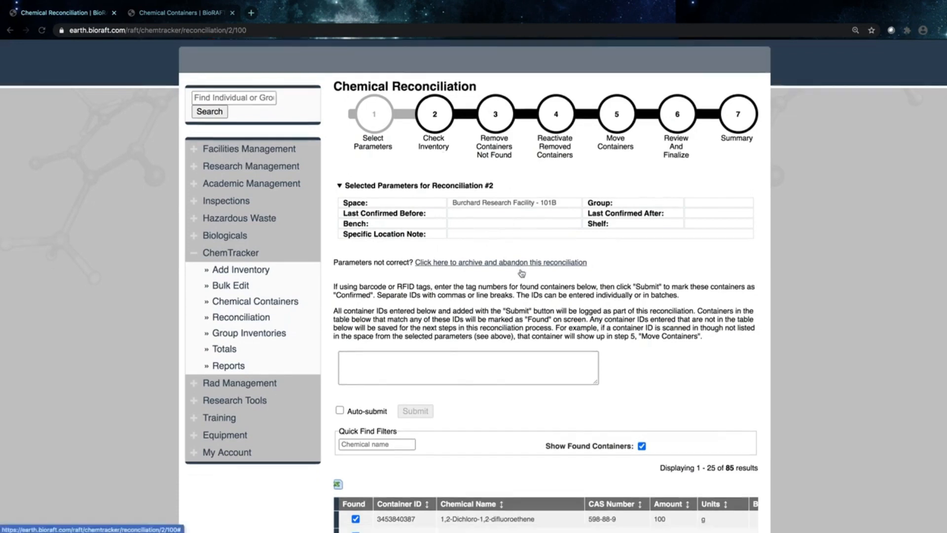
Hide the found containers from the Check Inventory list and show them again
scroll(521, 272, "down", 3)
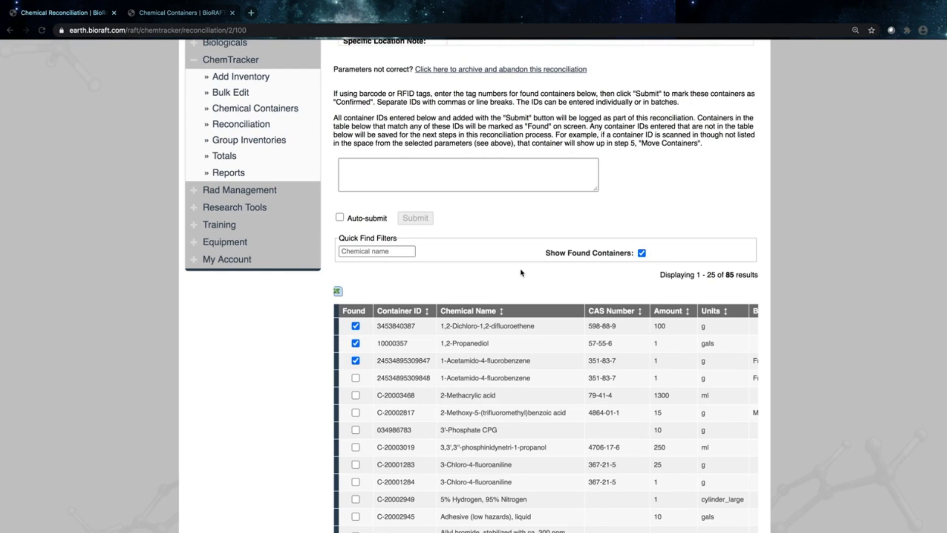
left_click(642, 253)
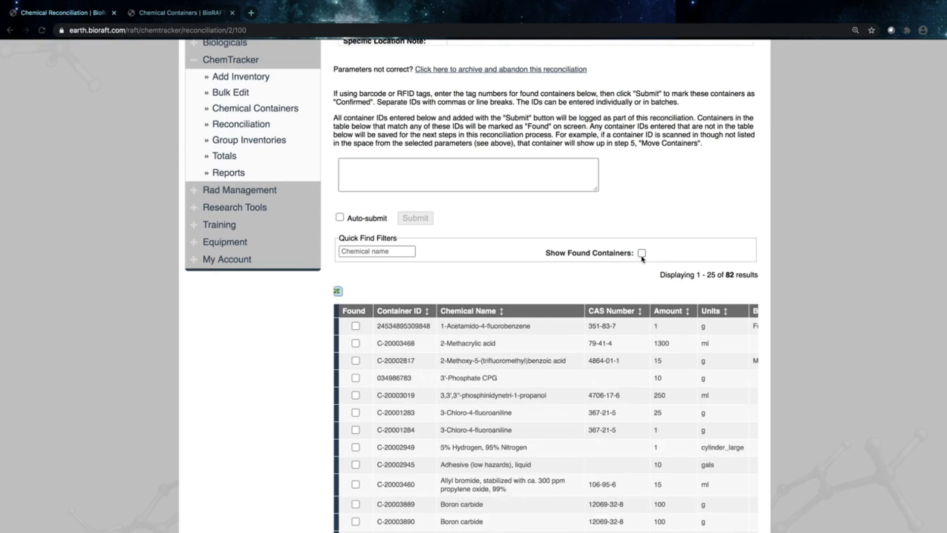
left_click(642, 253)
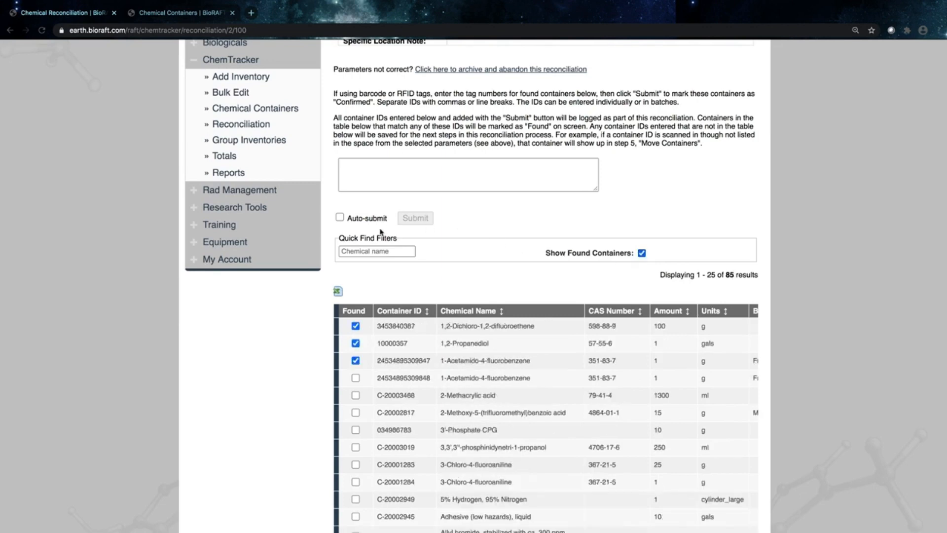
Filter the container list by chemical name "prop" and clear the filter again
left_click(362, 251)
type("pro")
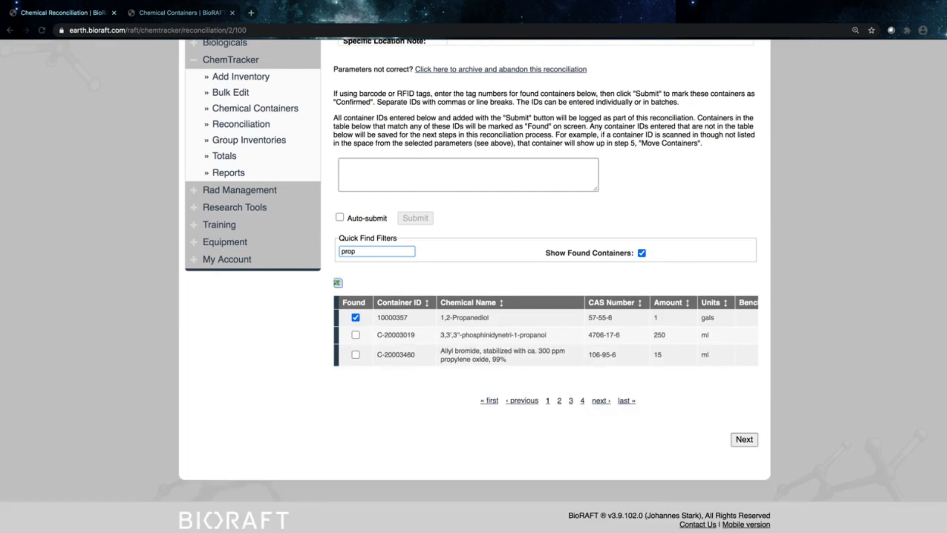
type("p")
key("BackSpace")
key("BackSpace")
key("BackSpace")
key("BackSpace")
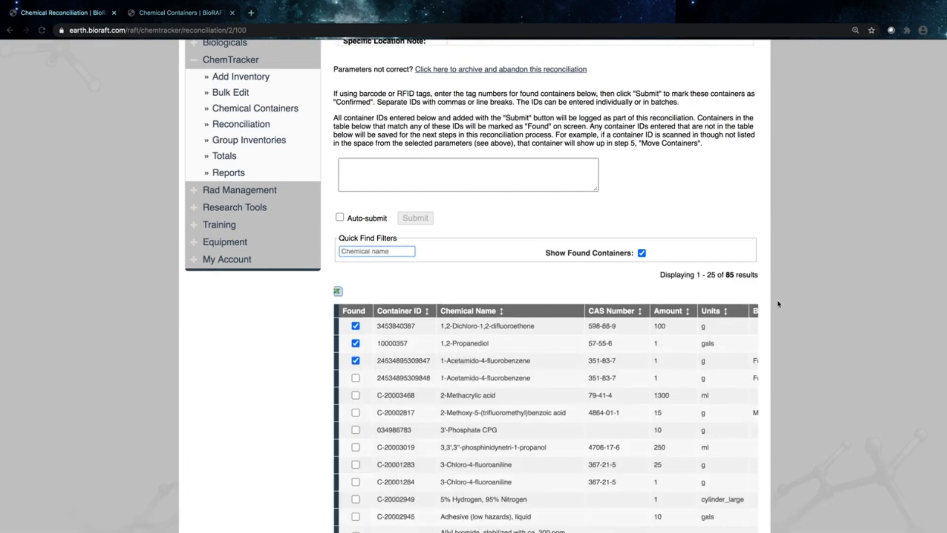
Examine the container table down to its page links and across to the bench, shelf, location note and last confirmed date columns
scroll(797, 290, "down", 8)
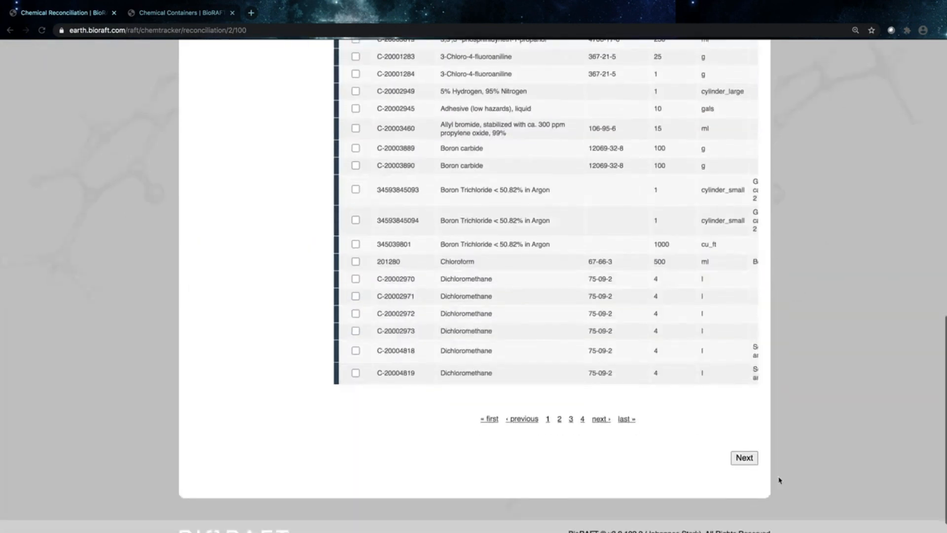
scroll(693, 419, "up", 10)
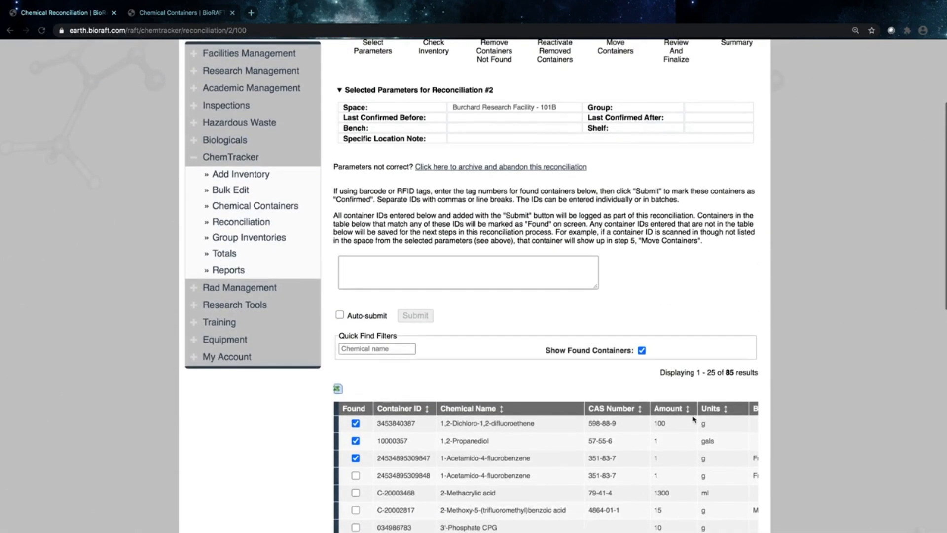
scroll(614, 510, "right", 2)
scroll(614, 510, "right", 4)
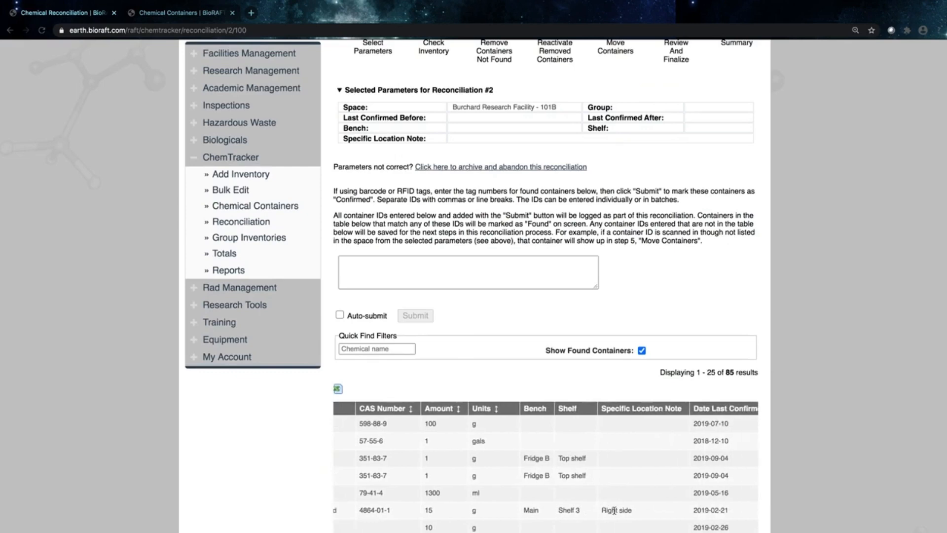
scroll(753, 506, "down", 2)
scroll(753, 506, "down", 3)
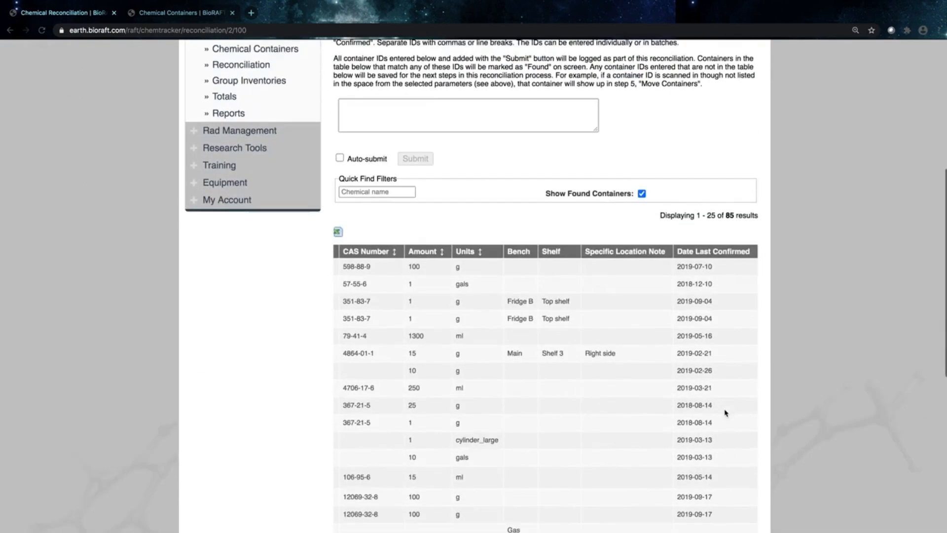
scroll(616, 383, "left", 6)
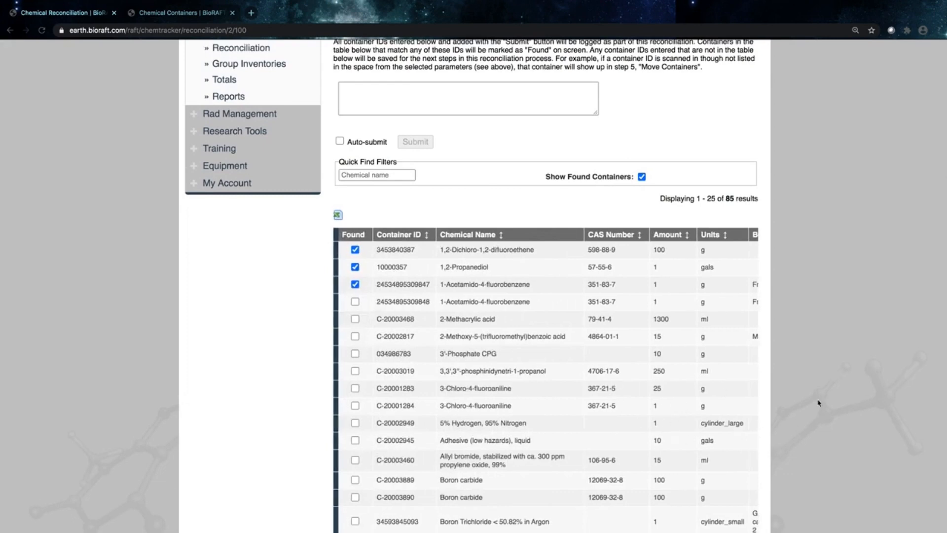
scroll(819, 403, "up", 3)
scroll(818, 401, "up", 2)
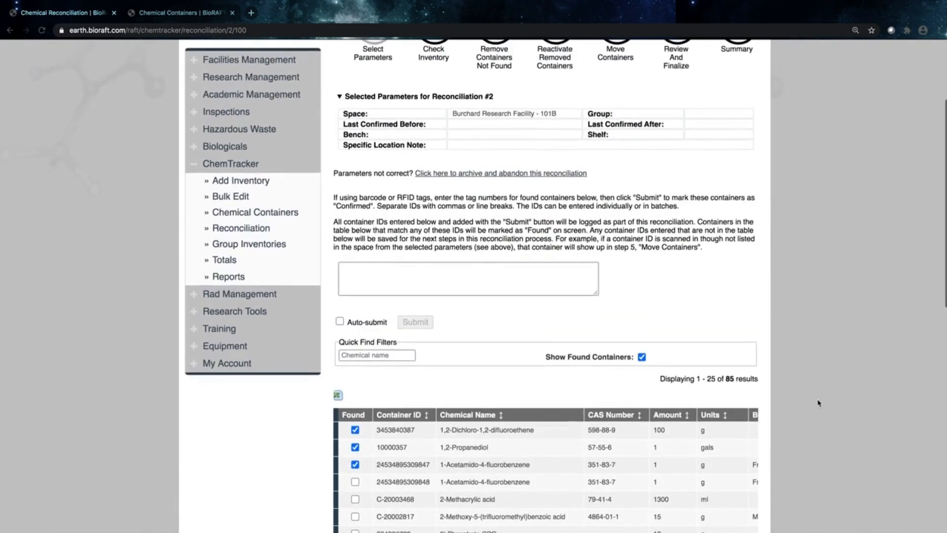
Filter the Chemical Containers list by the building Burchard Research Facility and the space Burchard Research Facility - 101B
left_click(532, 317)
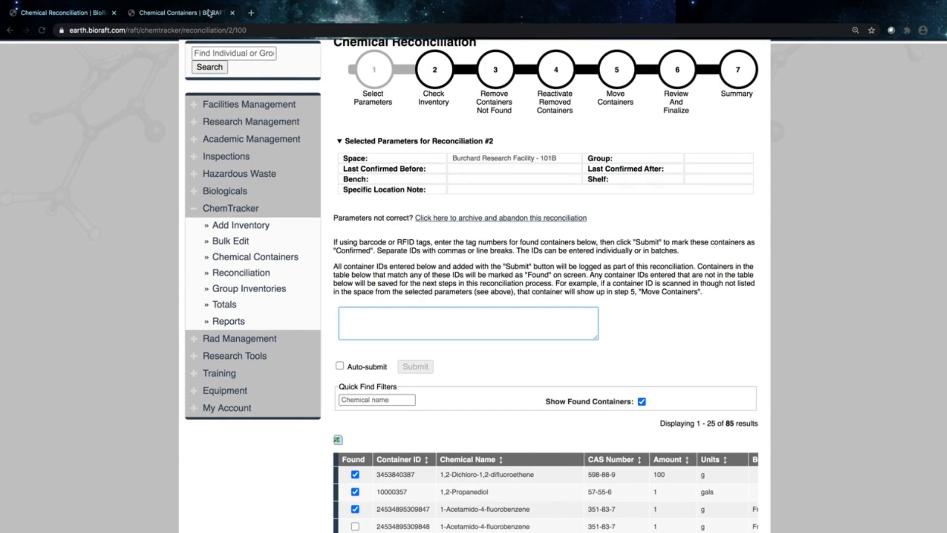
left_click(210, 13)
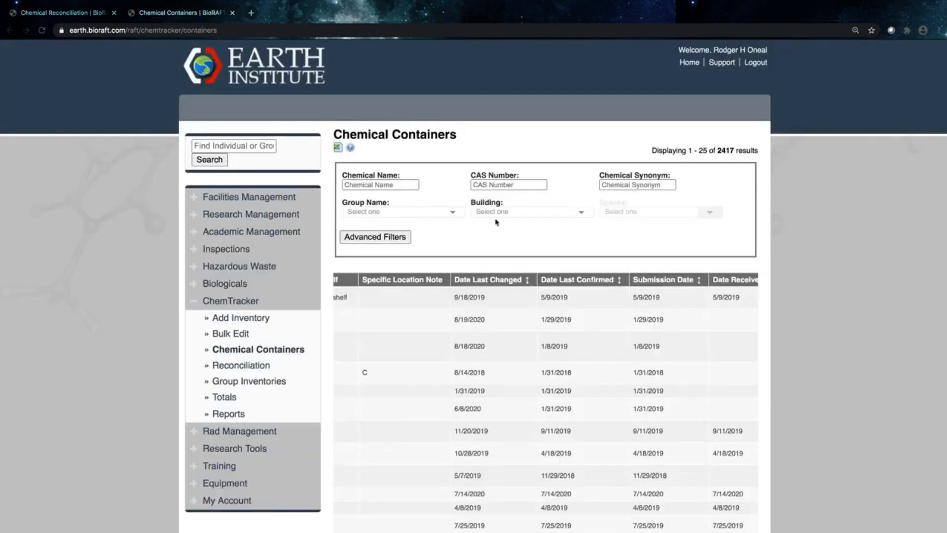
left_click(539, 213)
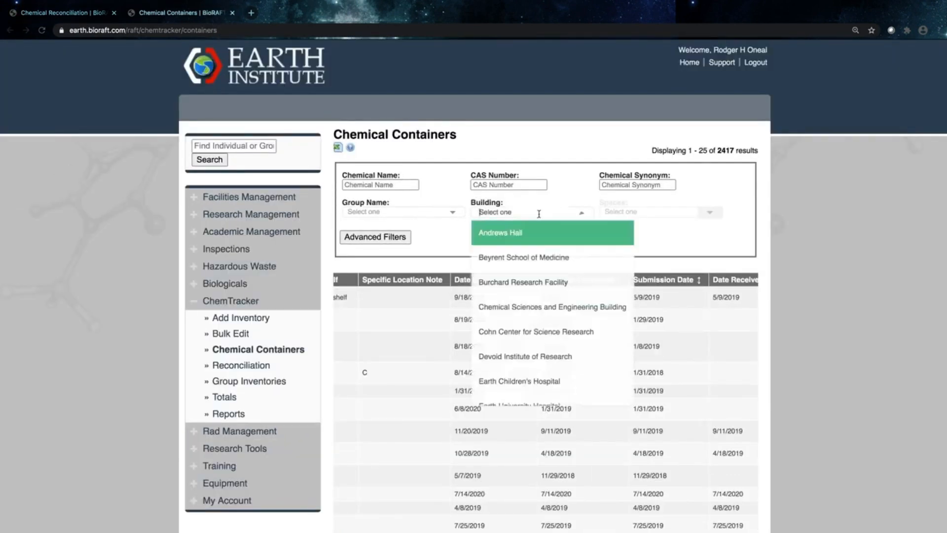
left_click(515, 281)
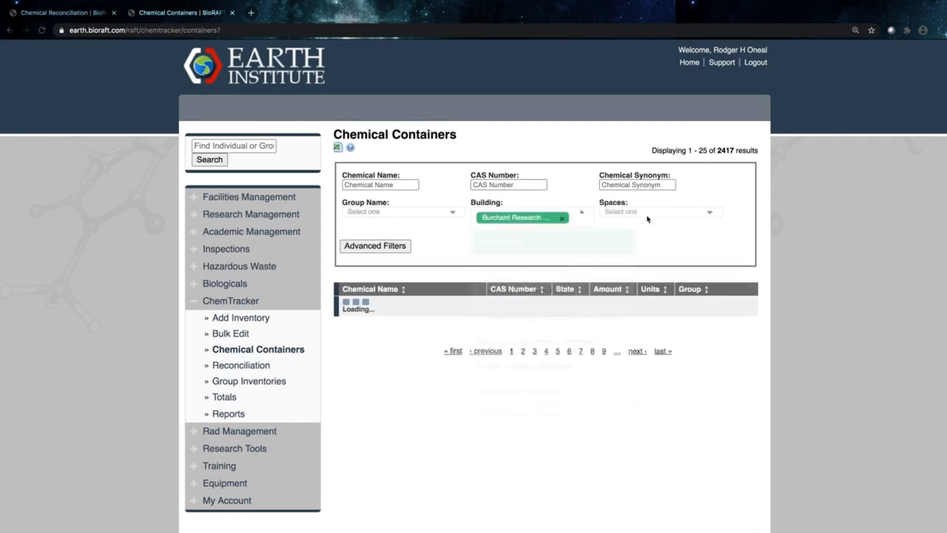
left_click(649, 213)
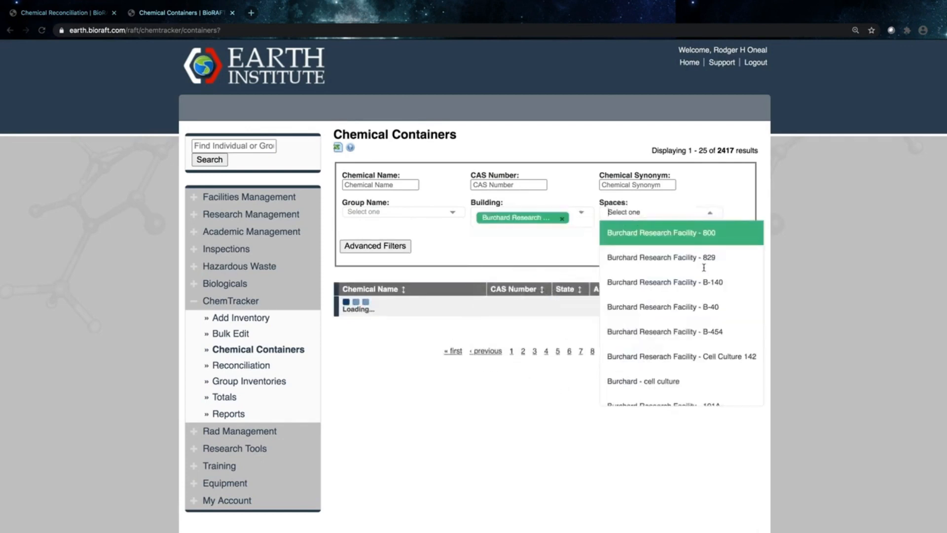
scroll(707, 256, "down", 3)
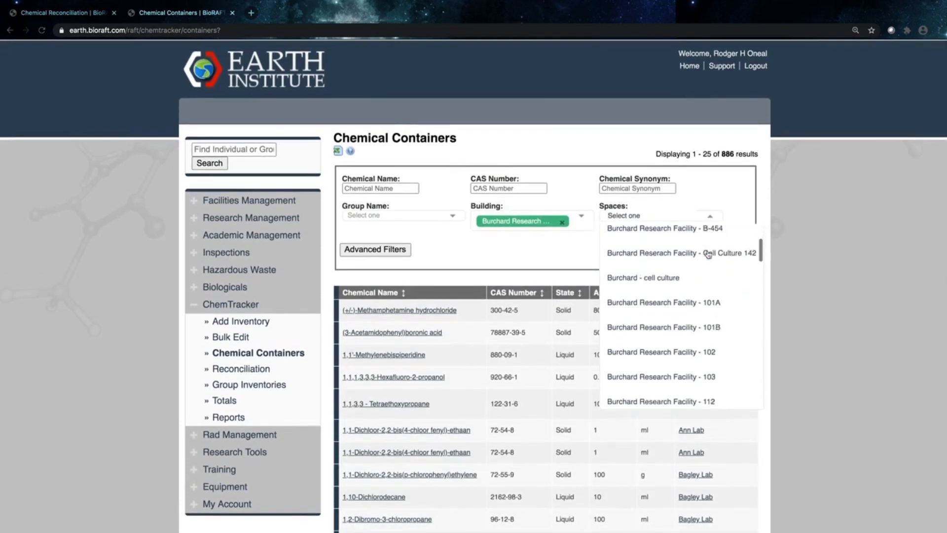
scroll(708, 254, "down", 3)
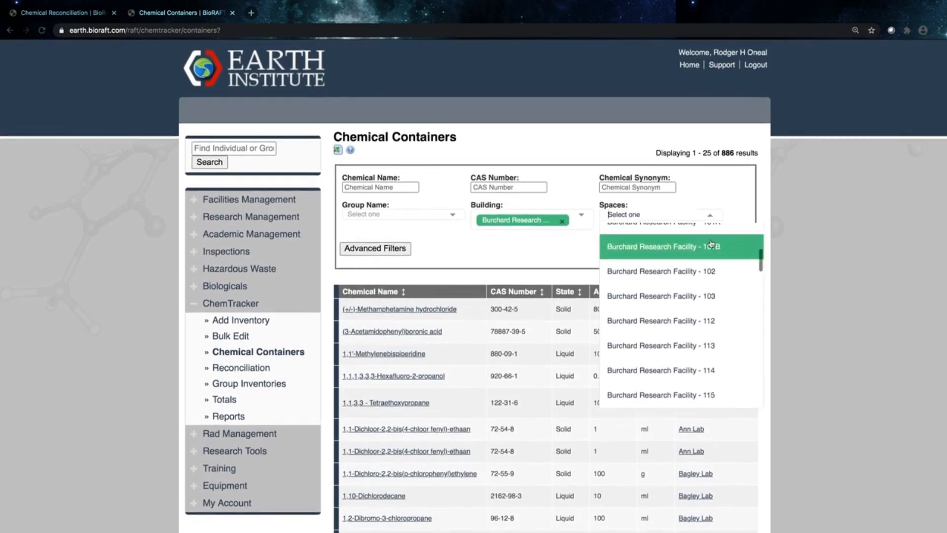
left_click(711, 244)
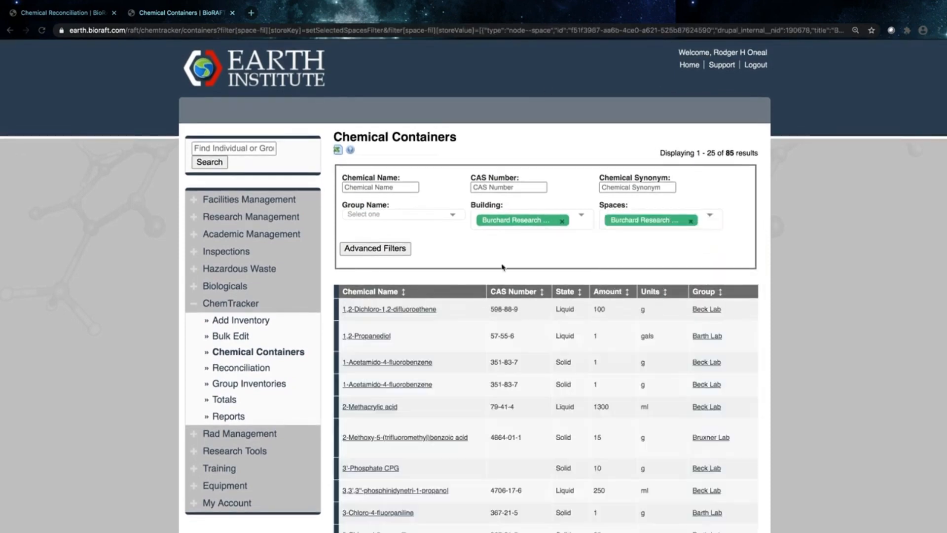
scroll(635, 323, "down", 1)
scroll(635, 324, "right", 10)
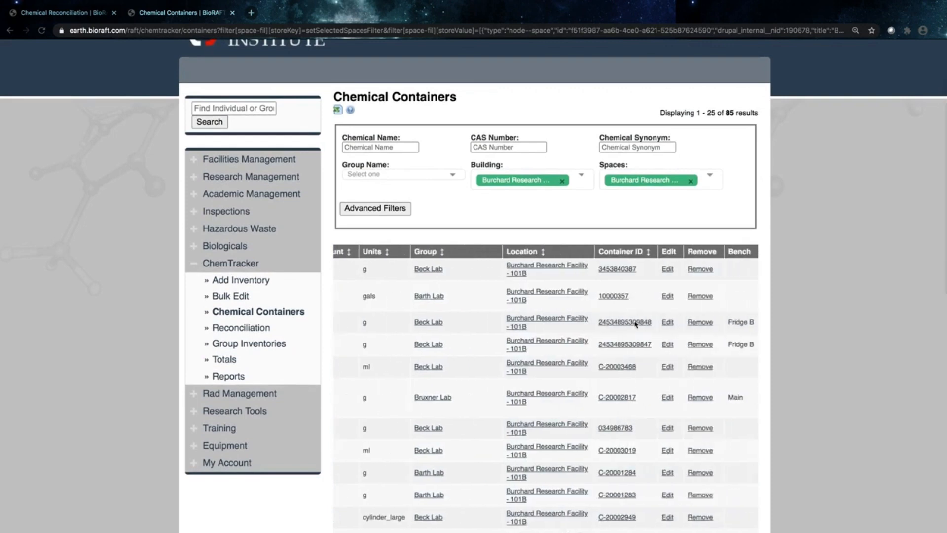
left_click_drag(576, 273, 533, 269)
key("ctrl+c")
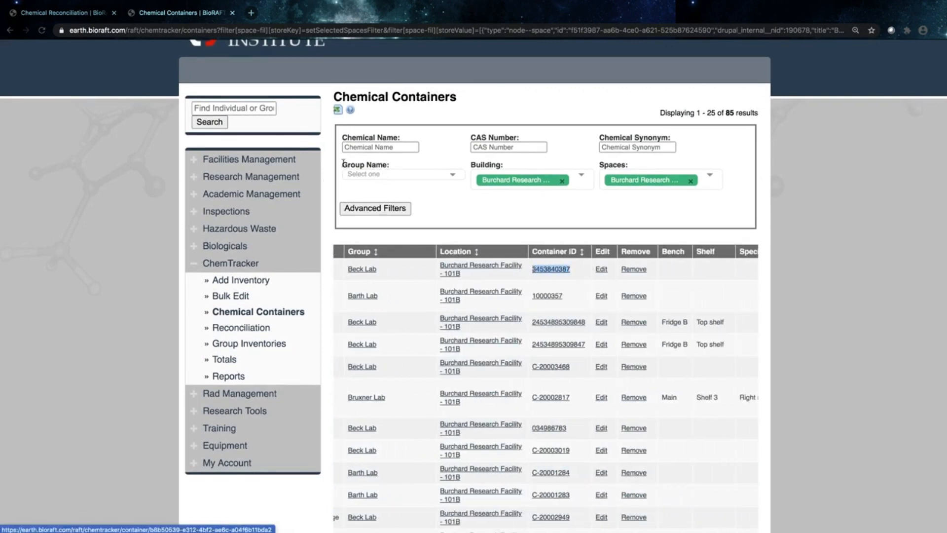
left_click(60, 16)
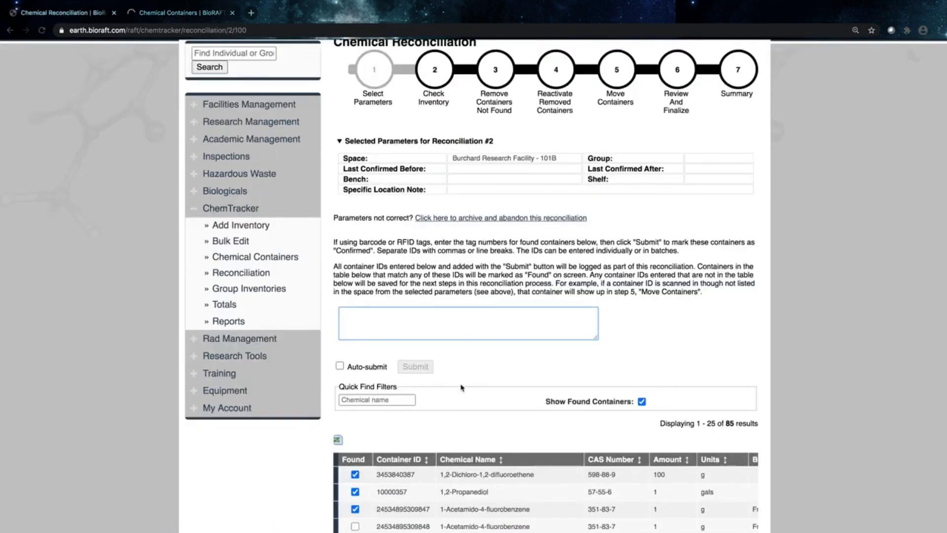
key("ctrl+v")
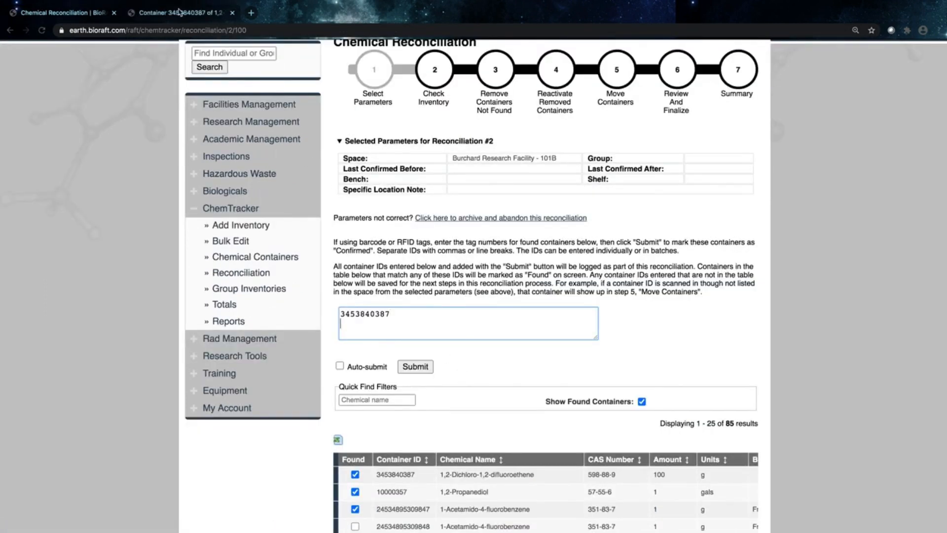
Return from the container's details page to the filtered Chemical Containers list and go back to the reconciliation's ID entry area
left_click(179, 13)
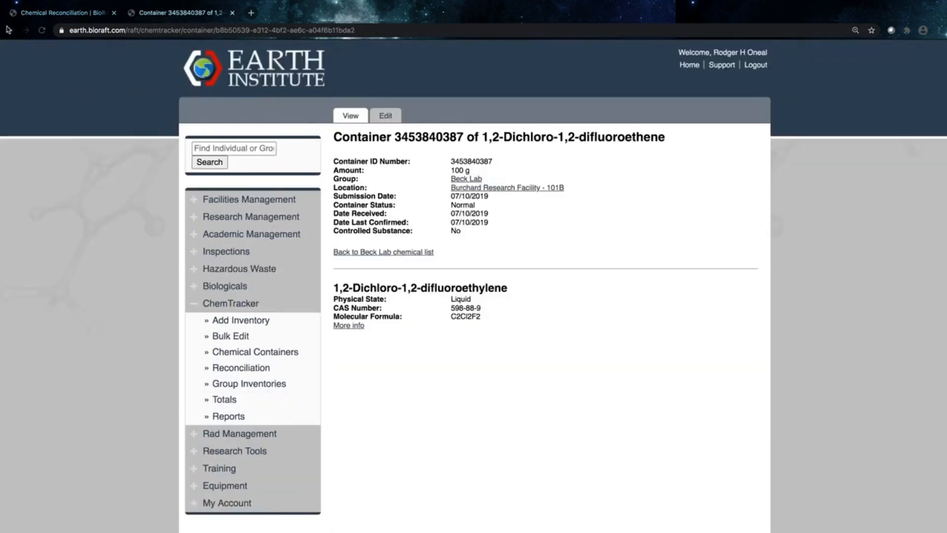
left_click(9, 31)
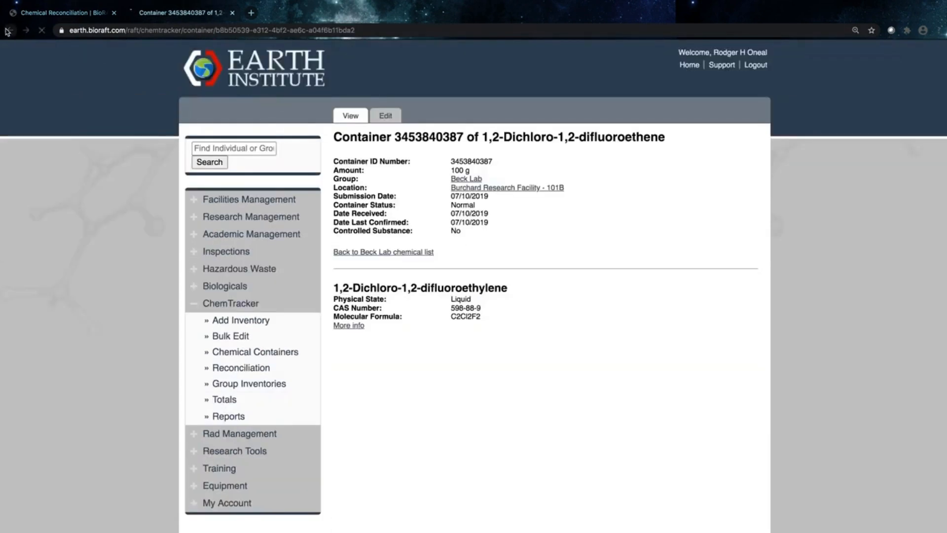
left_click(58, 14)
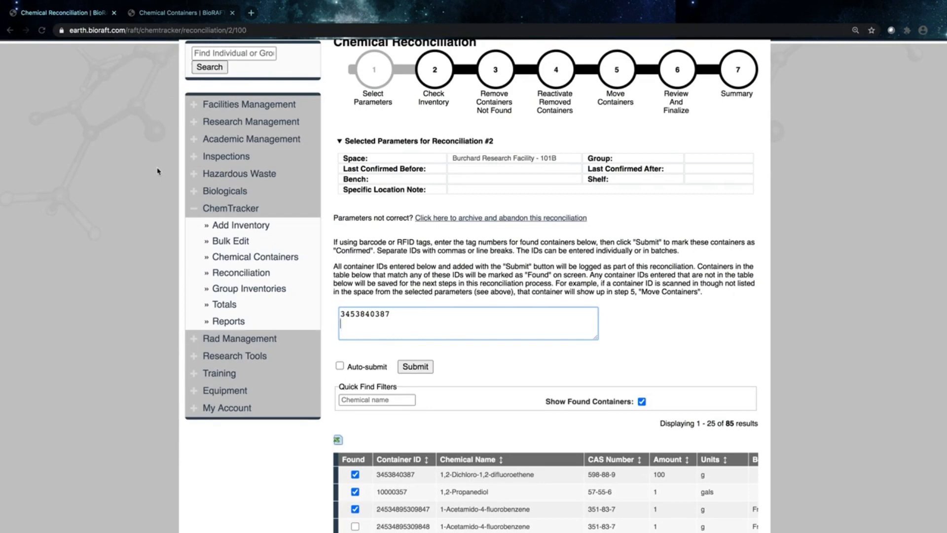
scroll(157, 171, "up", 1)
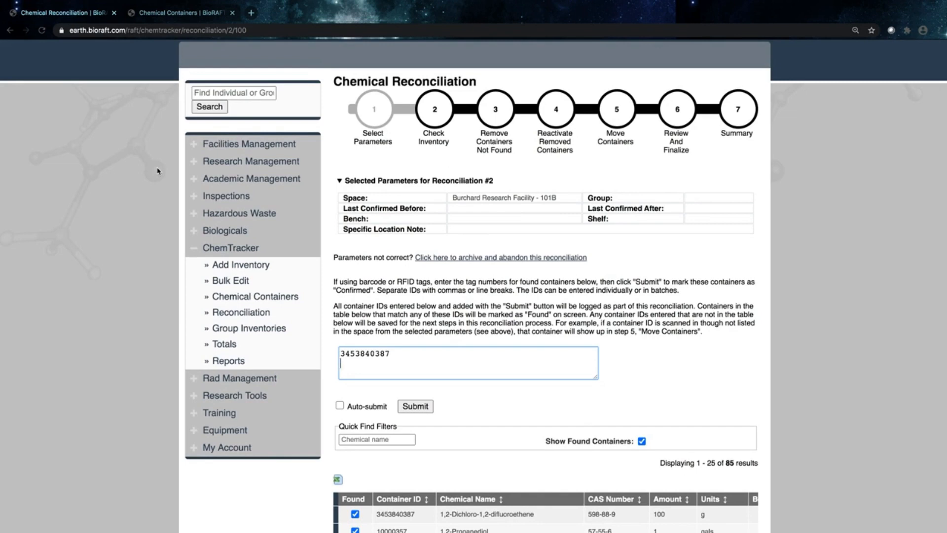
Copy container ID C-20003019 from the Chemical Containers list onto a new line in the reconciliation's container ID entry area
left_click(203, 13)
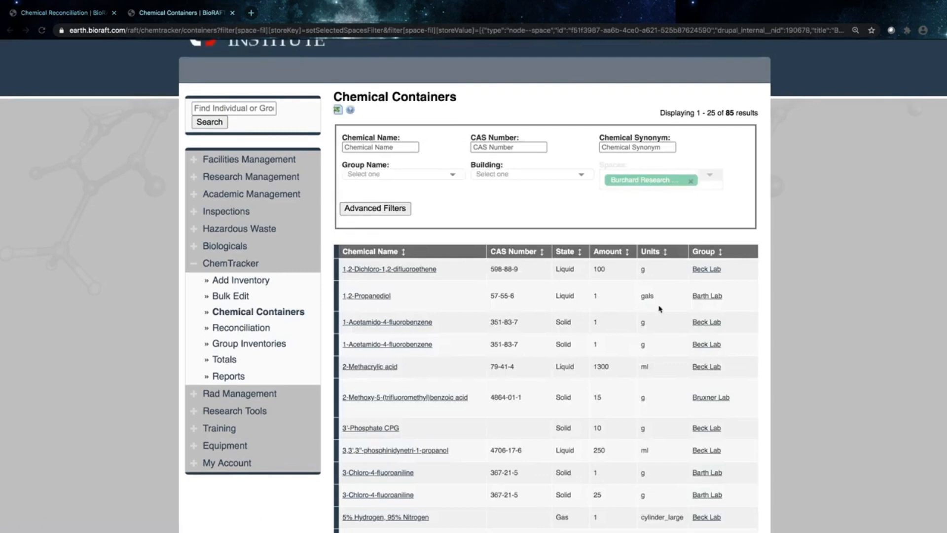
scroll(659, 309, "down", 3)
scroll(661, 310, "right", 5)
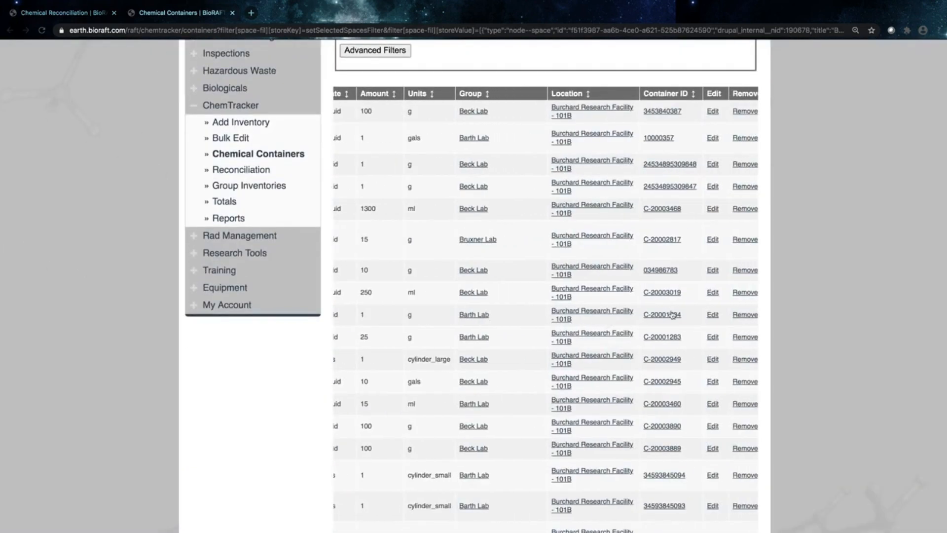
left_click_drag(693, 297, 648, 297)
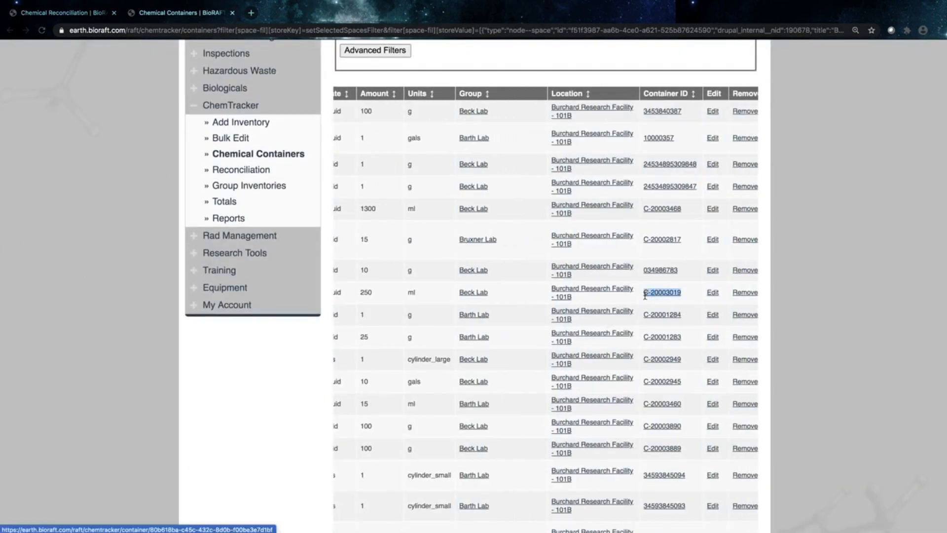
left_click(38, 14)
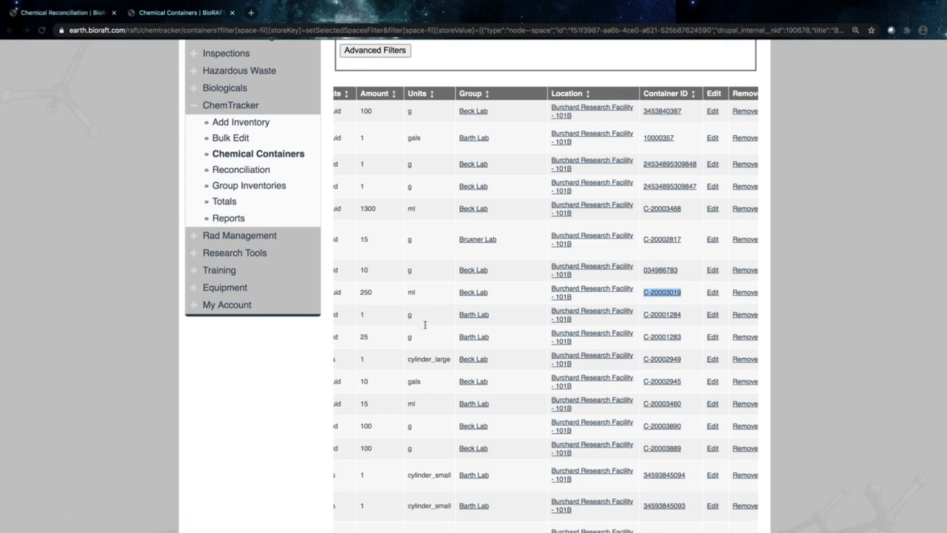
key("Return")
type("C-20003019")
key("Return")
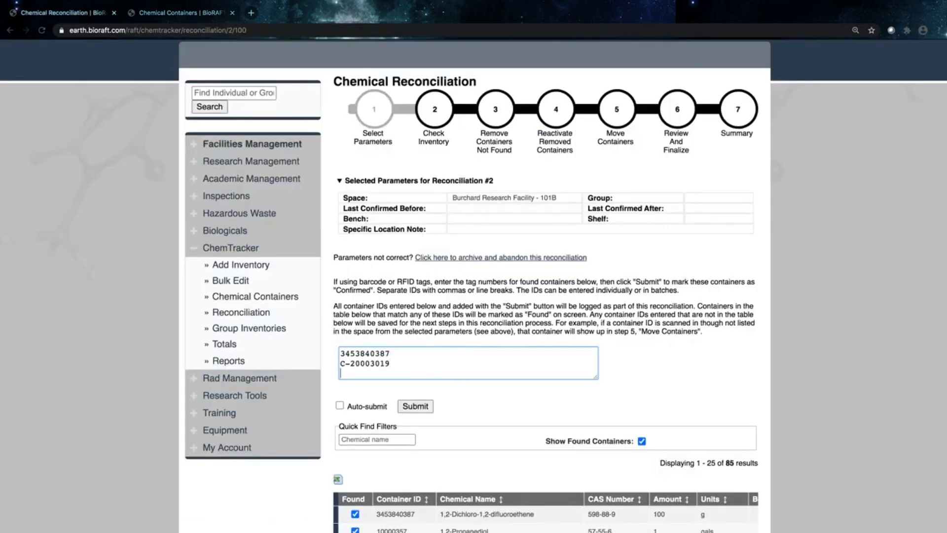
Add container ID C-20001284 from the 1 g Barth Lab row of the inventory list to the reconciliation's ID entries
key("ctrl+Tab")
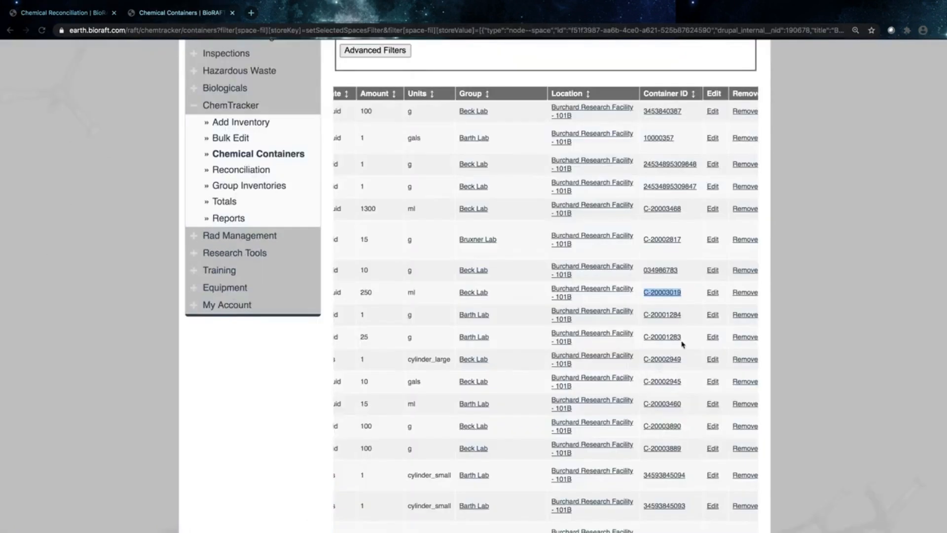
left_click_drag(682, 315, 644, 316)
key("ctrl+c")
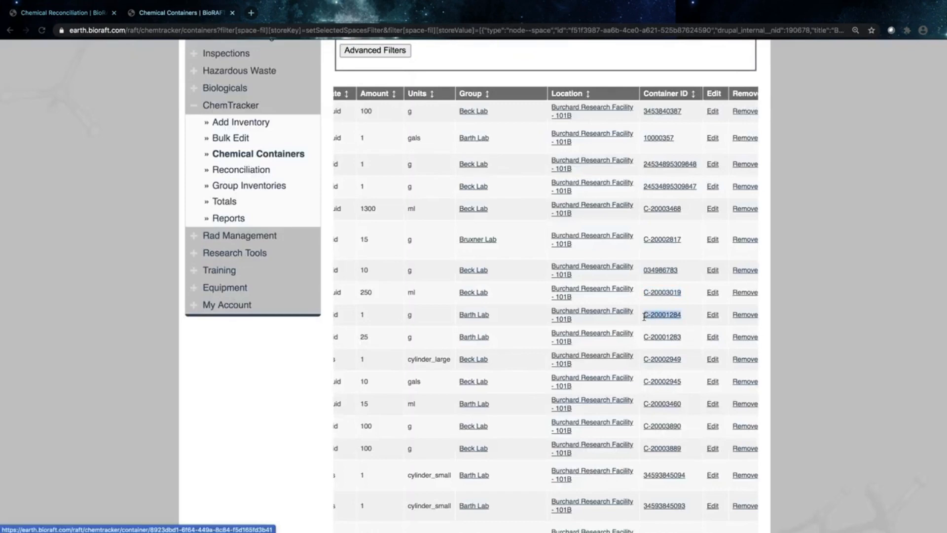
key("ctrl+shift+Tab")
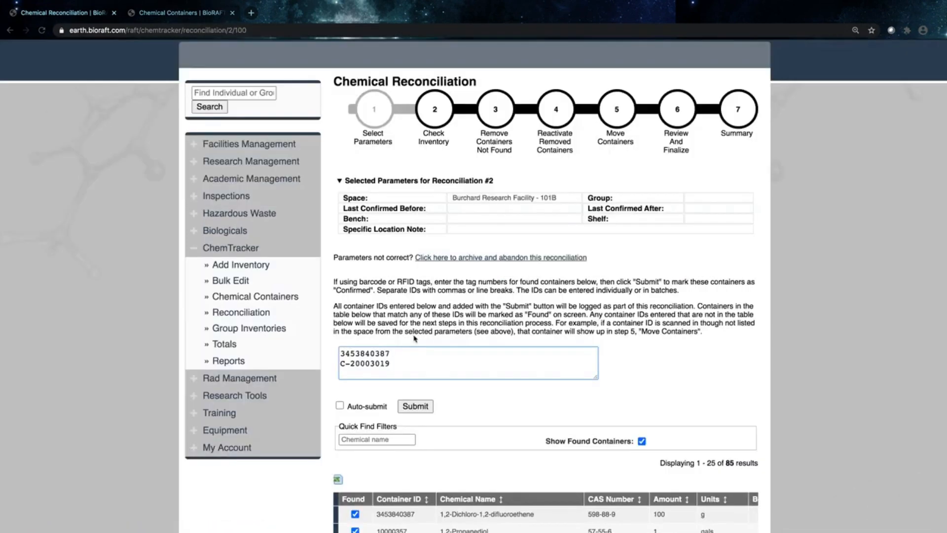
key("ctrl+v")
Submit the three entered container IDs and check their Found marks in the reconciliation's container table
left_click(415, 406)
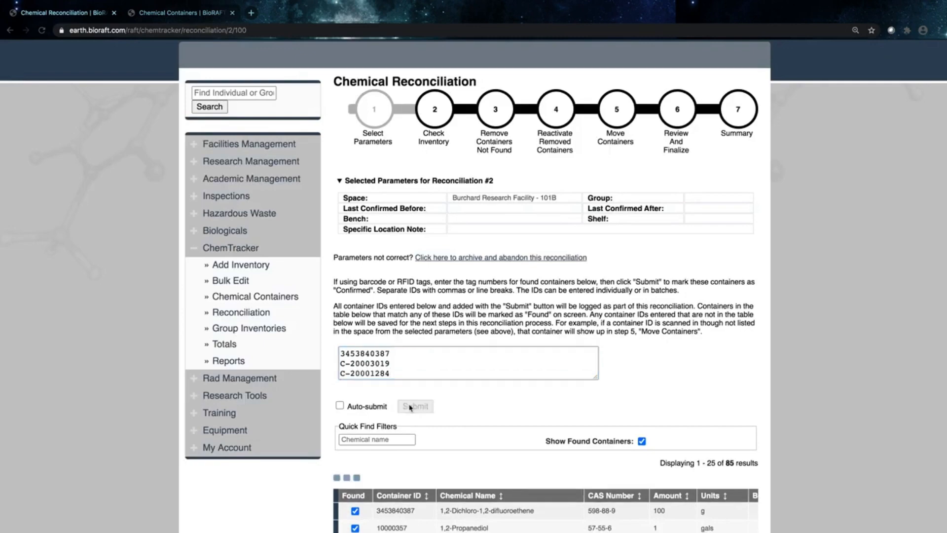
scroll(499, 373, "down", 5)
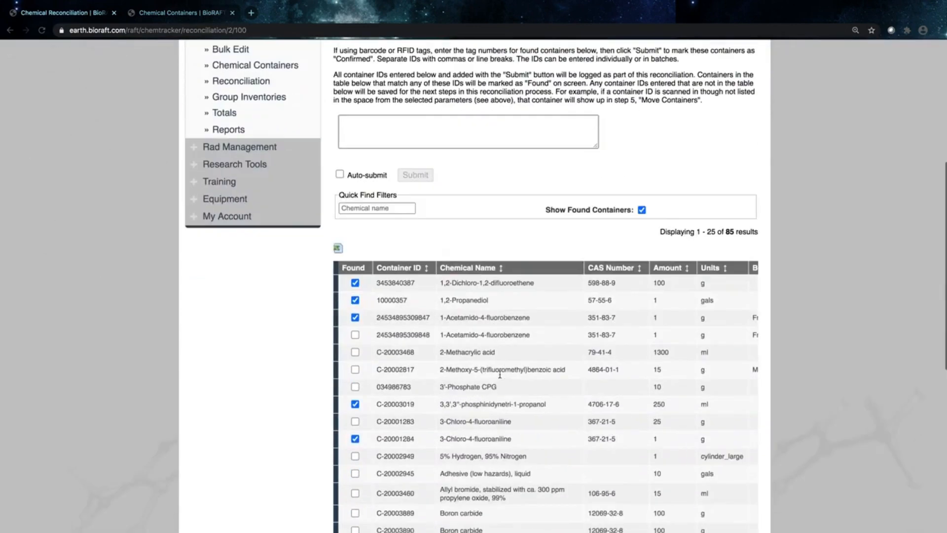
scroll(357, 427, "down", 3)
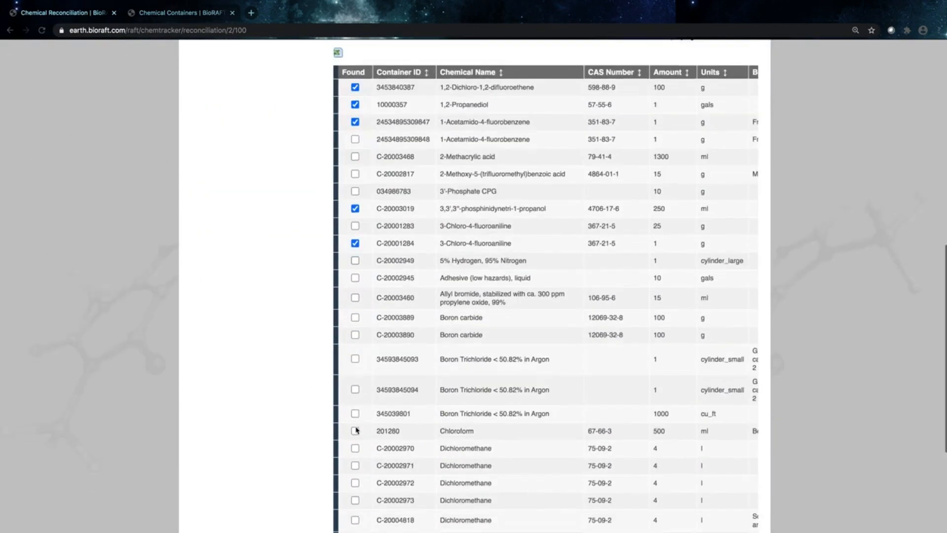
scroll(356, 427, "up", 7)
scroll(357, 427, "up", 1)
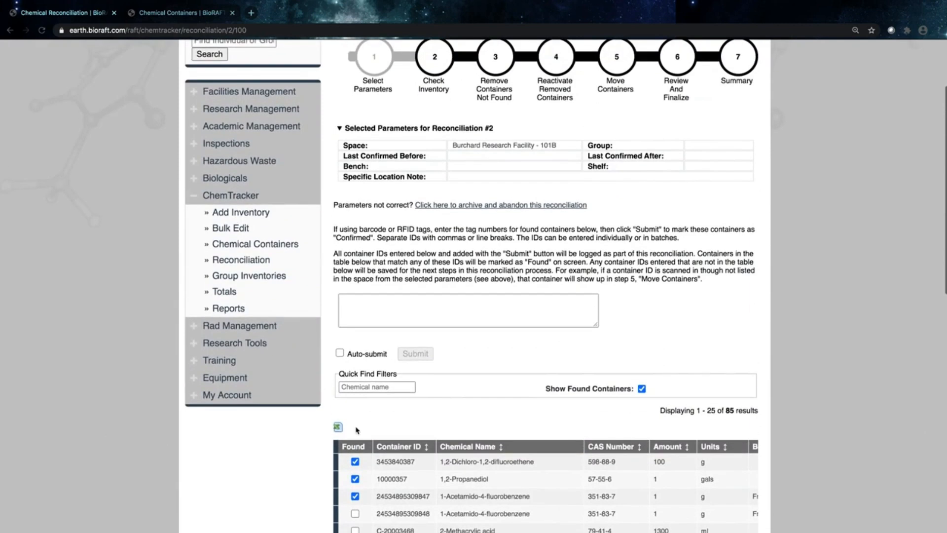
left_click(404, 316)
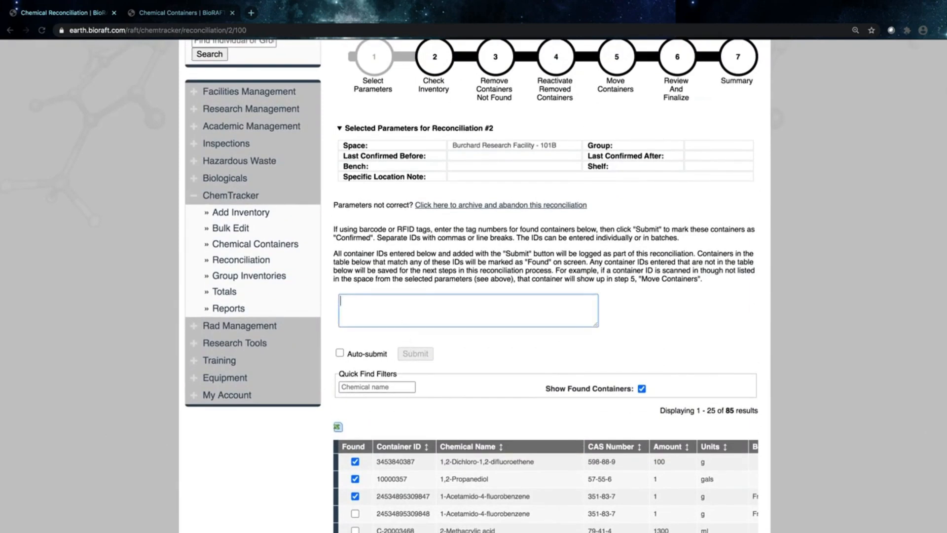
type("3454356567567")
left_click(413, 354)
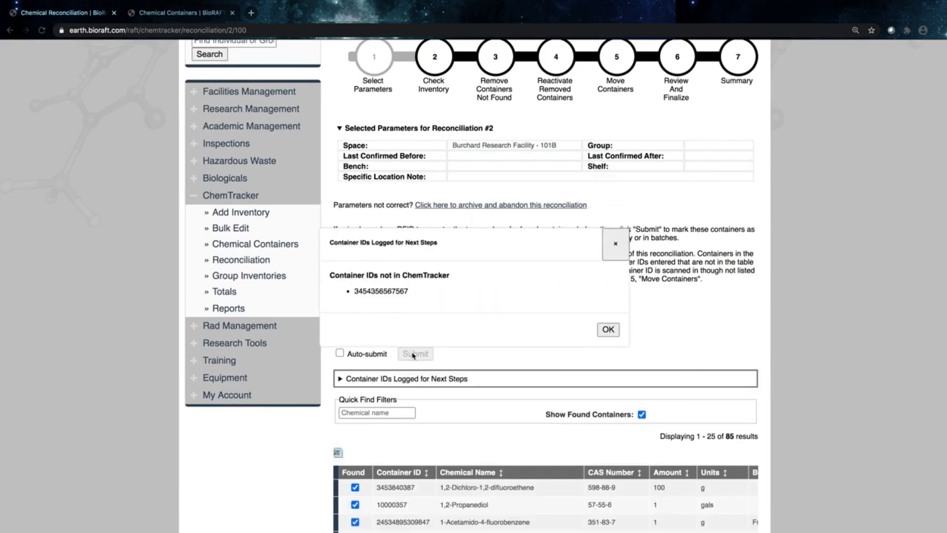
left_click(601, 330)
left_click(353, 379)
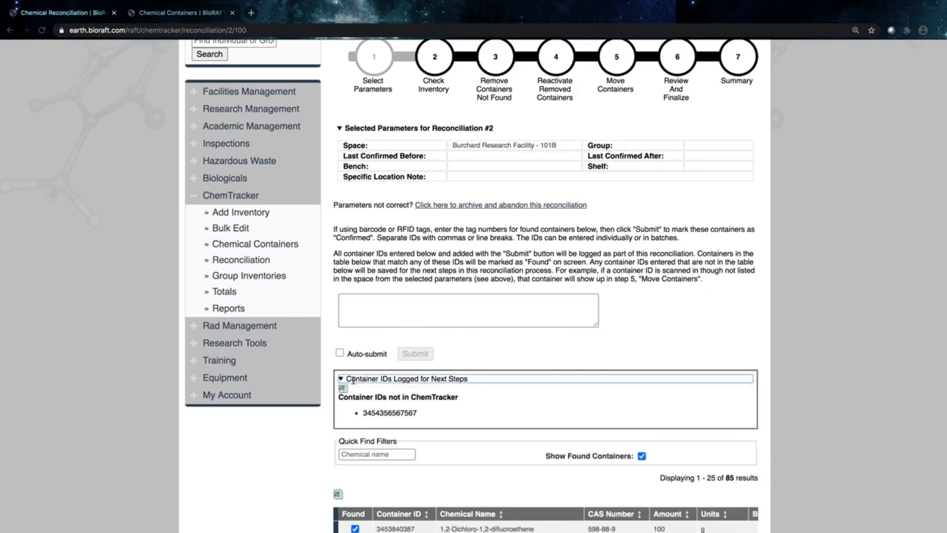
left_click(379, 379)
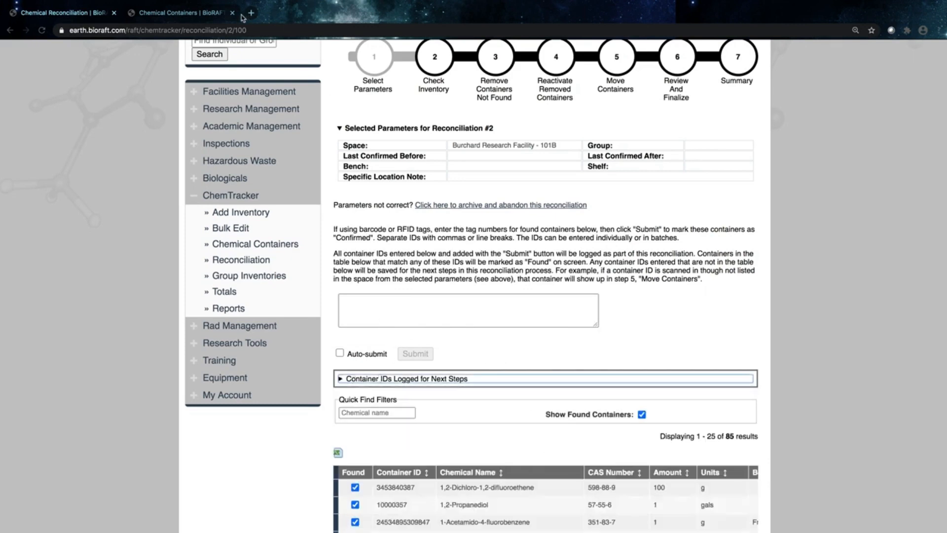
Reload the Chemical Containers list without the Burchard Research Facility - 101B space filter
key("ctrl+Tab")
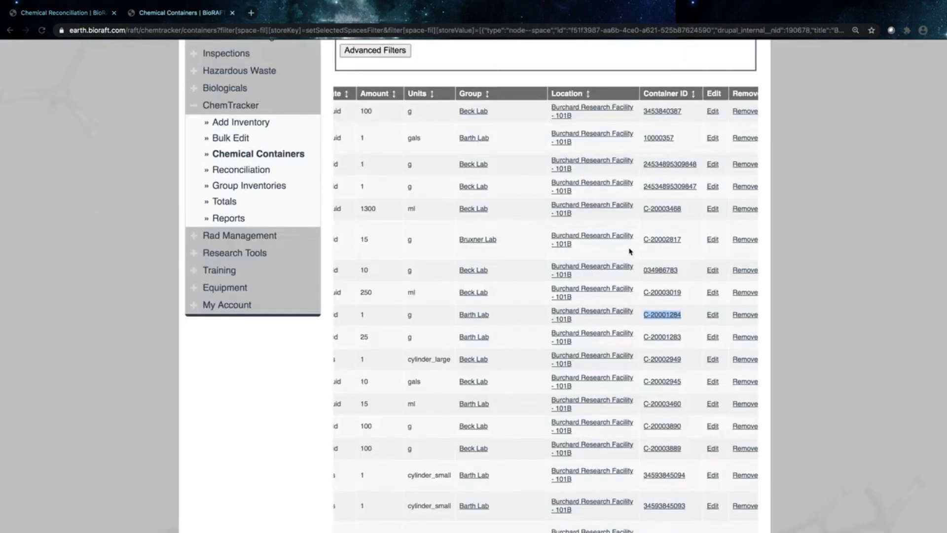
scroll(630, 252, "up", 4)
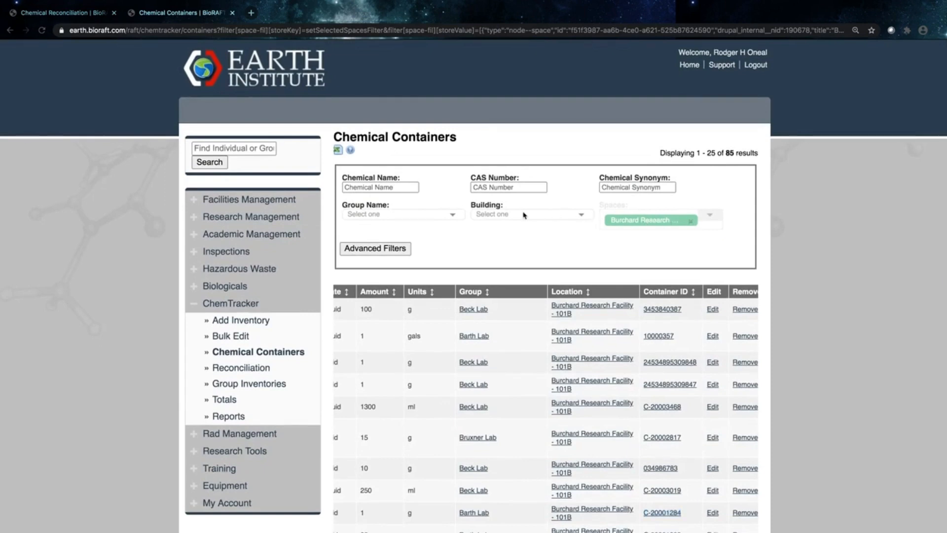
left_click(284, 352)
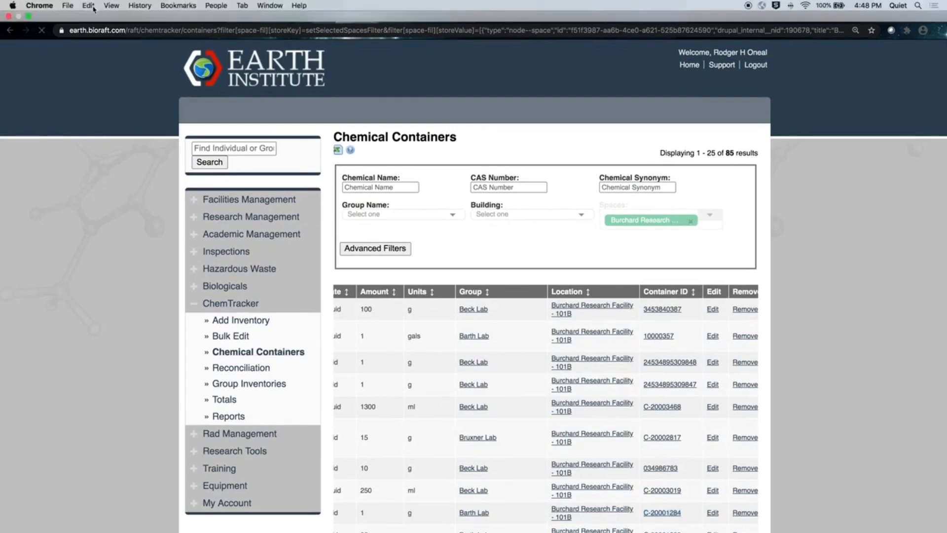
left_click(93, 8)
left_click(68, 38)
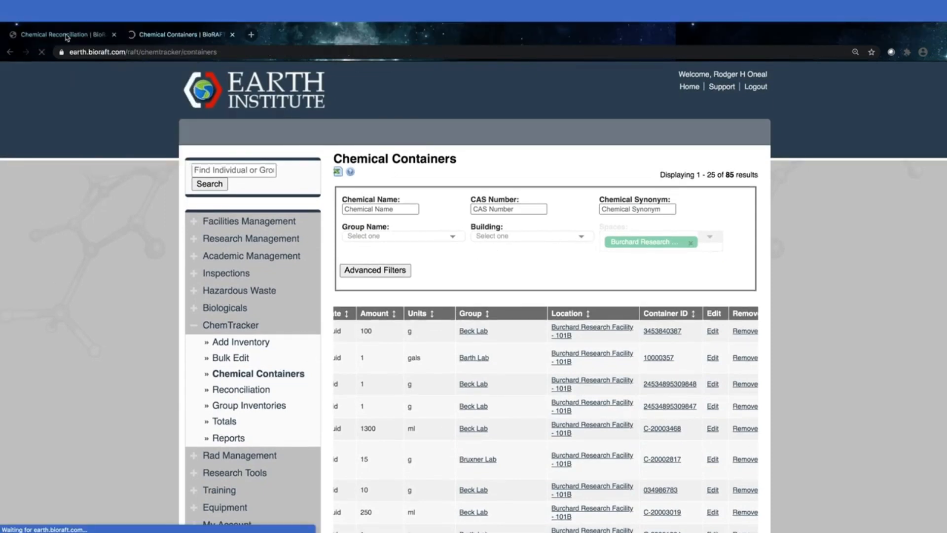
left_click(67, 36)
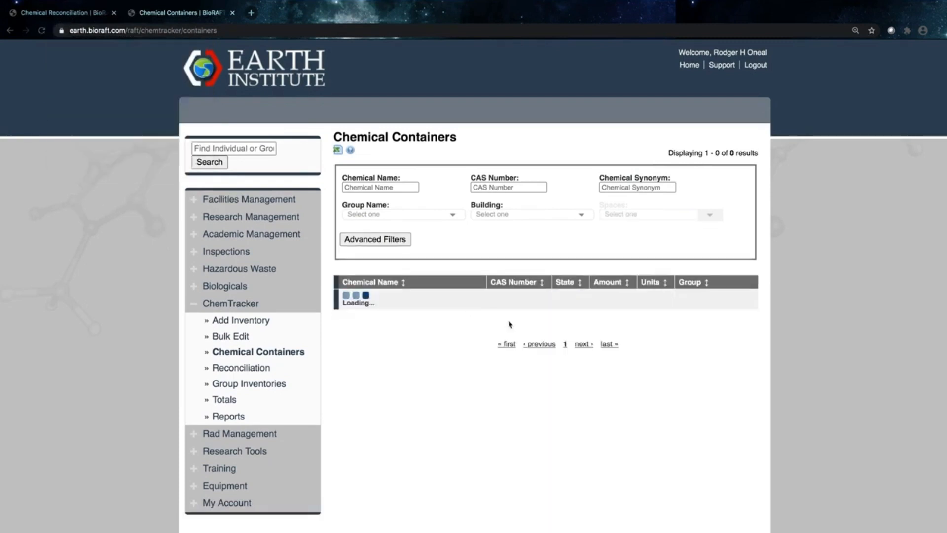
Copy container ID C-20003742 from the Cohn Center for Science Research - 204 row into the reconciliation's ID entry area
scroll(592, 380, "right", 5)
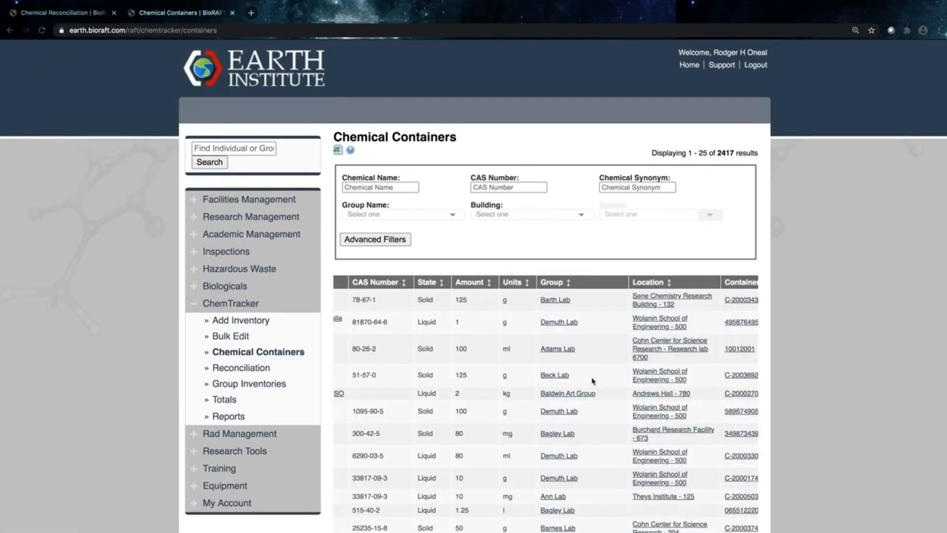
scroll(651, 414, "down", 3)
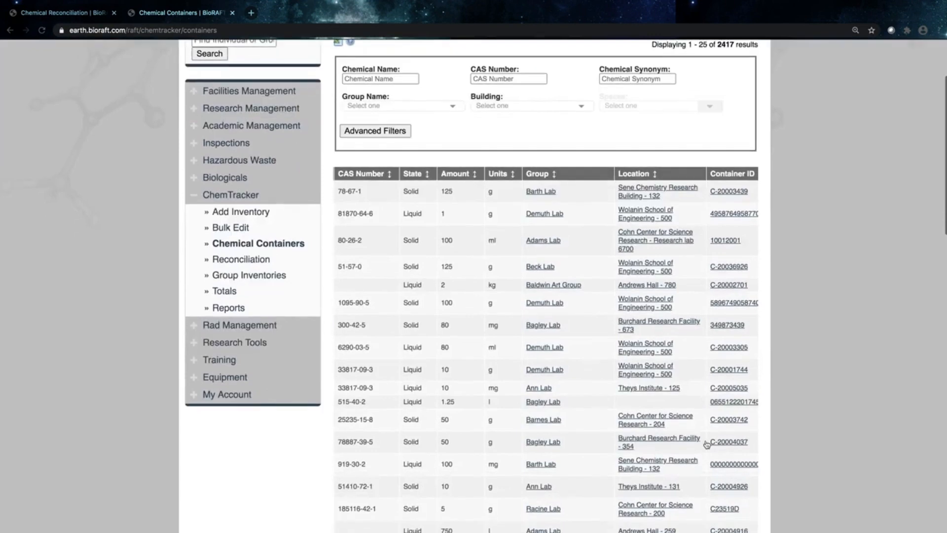
left_click_drag(754, 420, 707, 421)
key("ctrl+c")
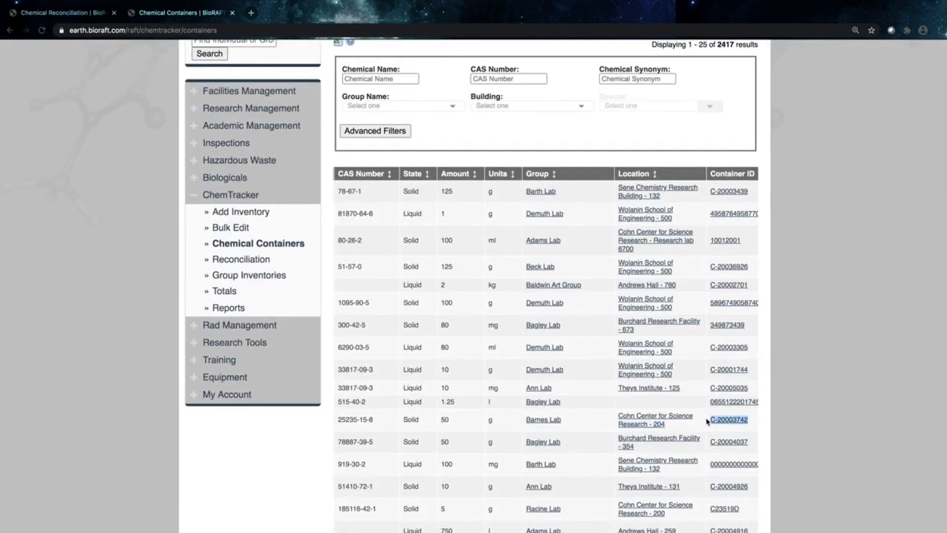
left_click(64, 14)
left_click(391, 300)
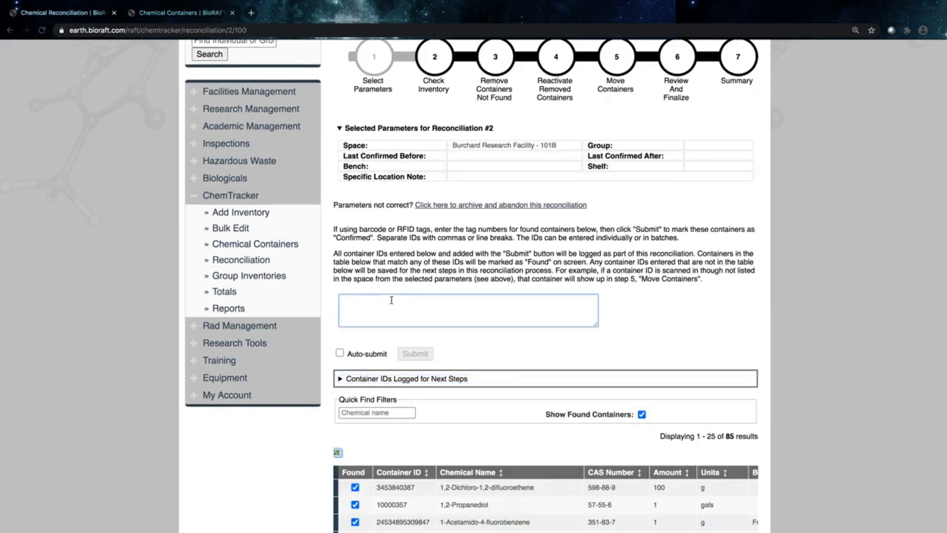
key("ctrl+v")
Submit container ID C-20003742, review the Listed in Other Location entry, and dismiss the logged IDs notice
left_click(401, 358)
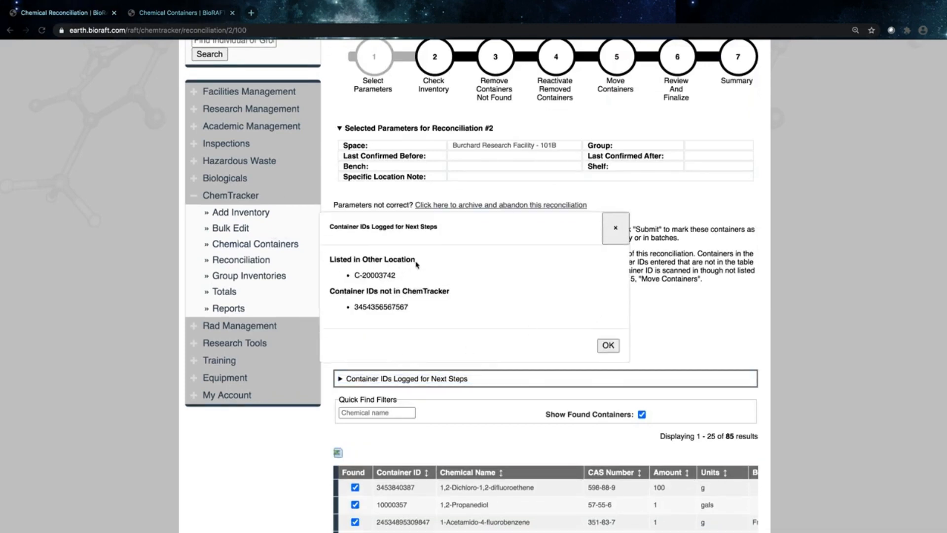
left_click_drag(416, 265, 329, 262)
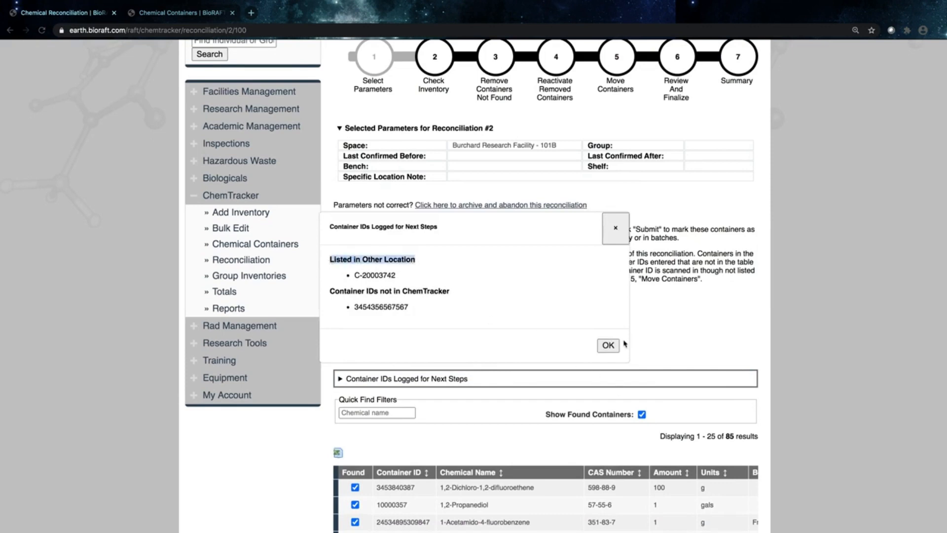
left_click(681, 259)
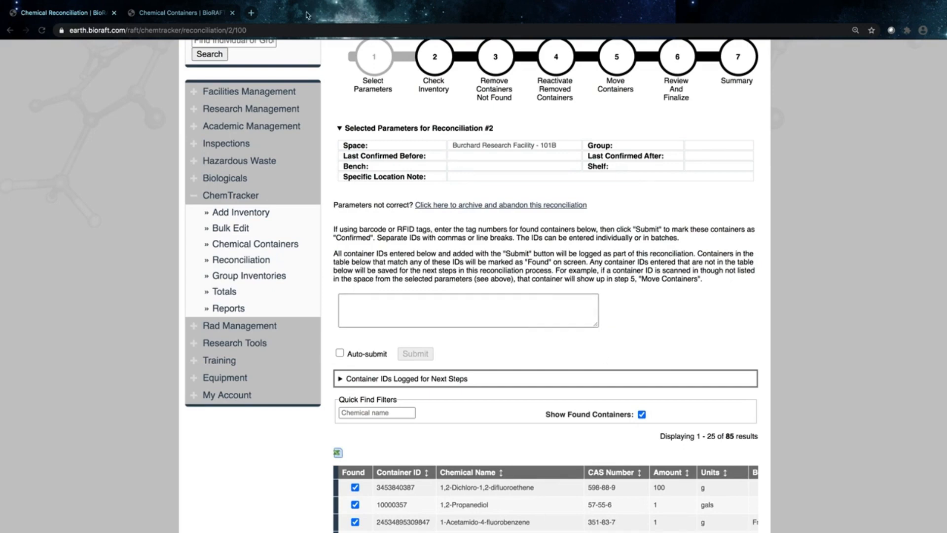
Copy container ID C-20004037 from the Burchard Research Facility - 354 row into the reconciliation's ID entry area
left_click(182, 8)
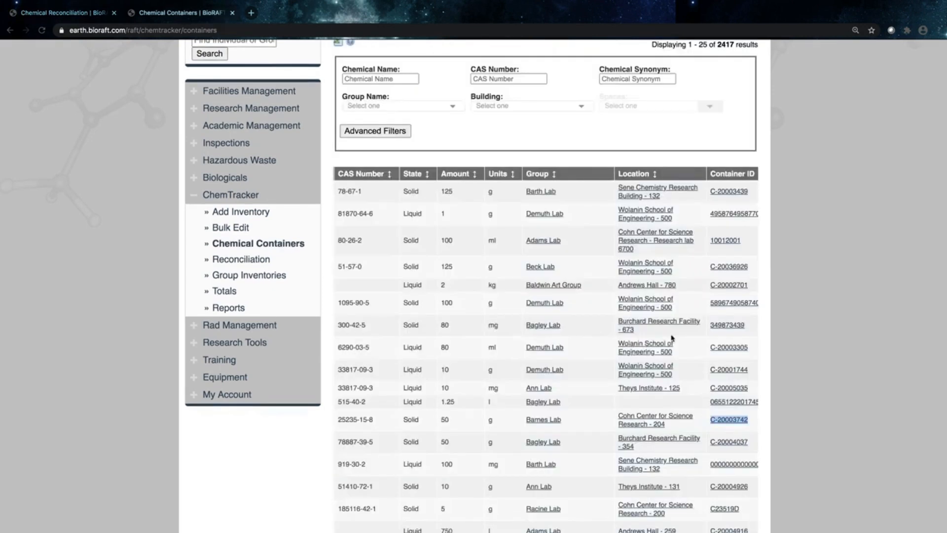
scroll(680, 355, "down", 2)
left_click_drag(753, 382, 712, 382)
key("ctrl+c")
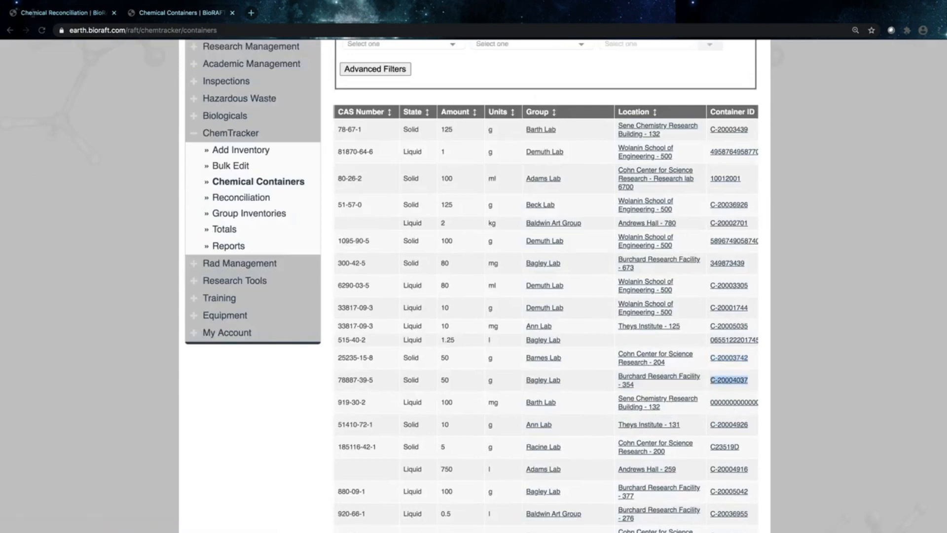
left_click(44, 13)
left_click(458, 299)
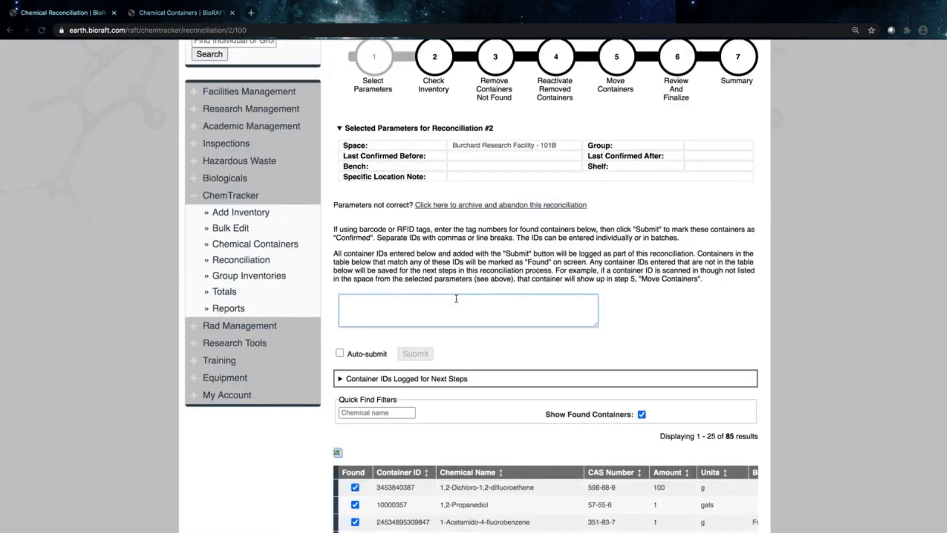
key("ctrl+v")
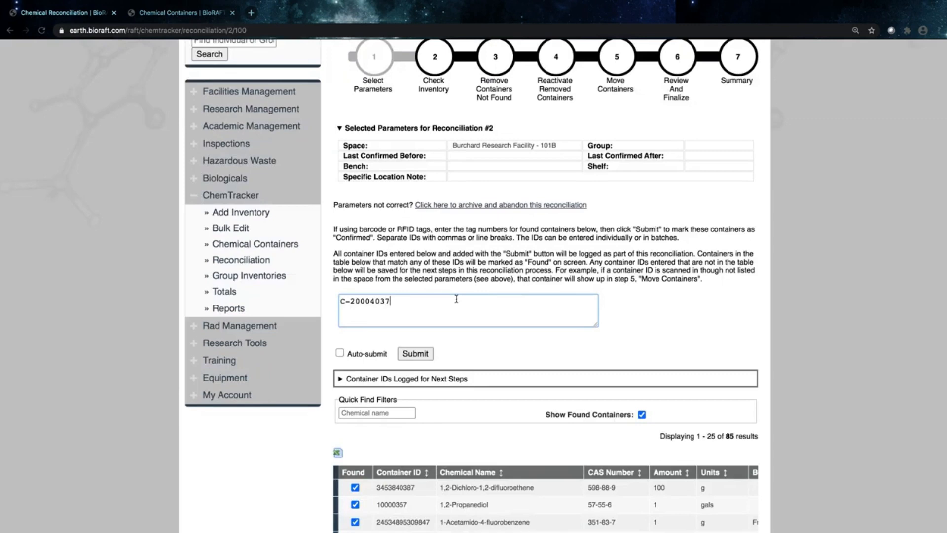
Add container ID C-20004926 from the Theys Institute - 131 row to the reconciliation's ID entry area and submit the entered IDs
left_click(191, 14)
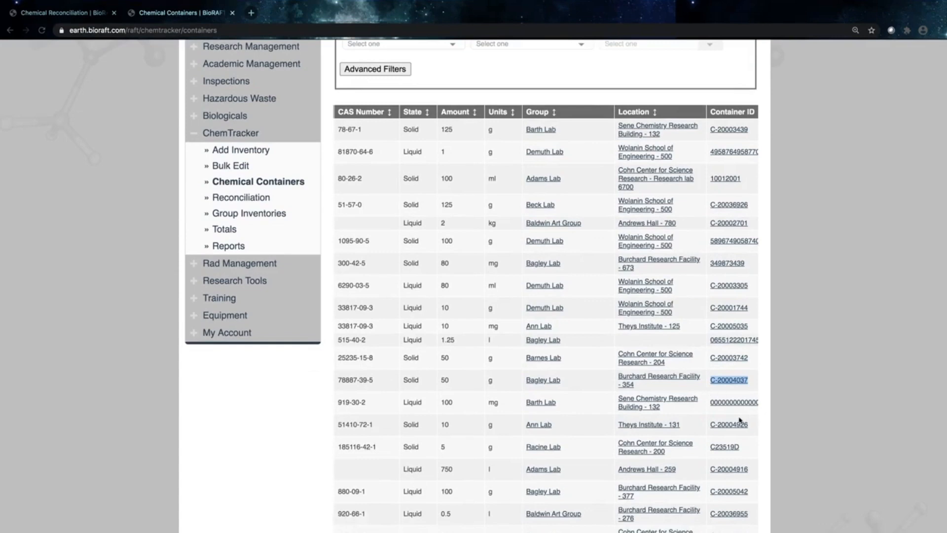
scroll(739, 420, "down", 2)
left_click_drag(750, 389, 709, 390)
key("ctrl+c")
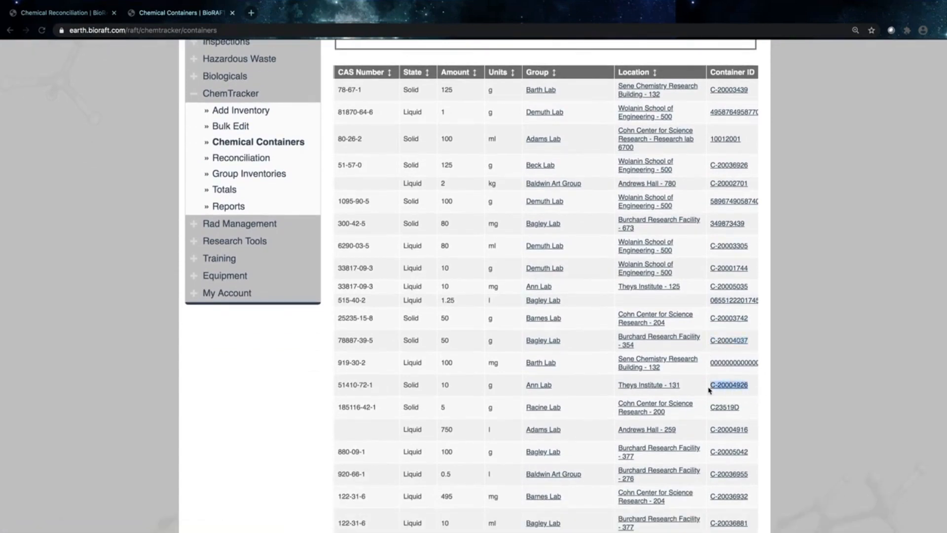
left_click(70, 13)
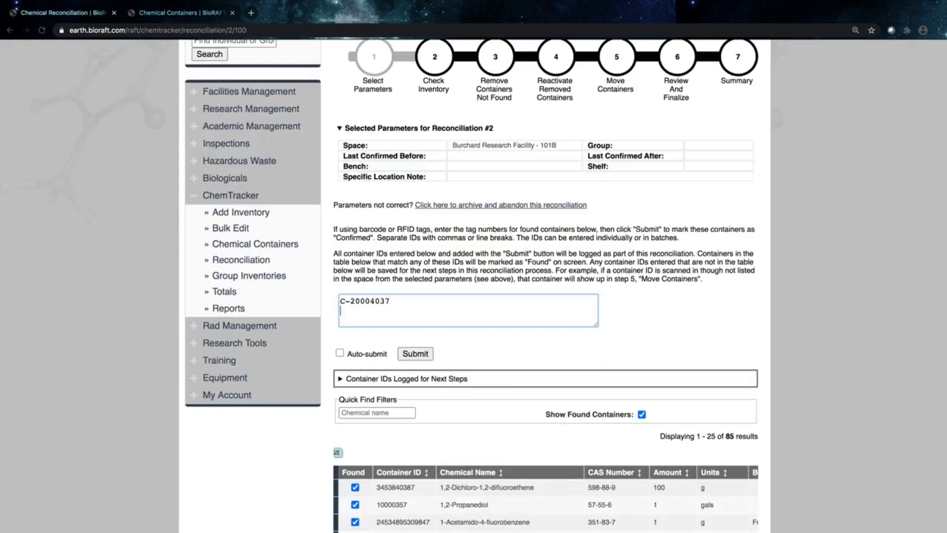
key("ctrl+v")
left_click(427, 353)
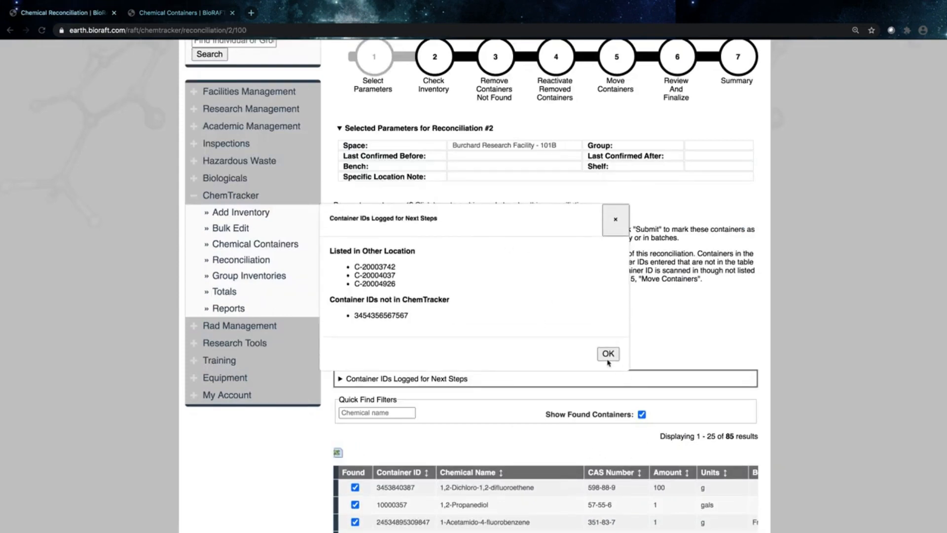
left_click(607, 353)
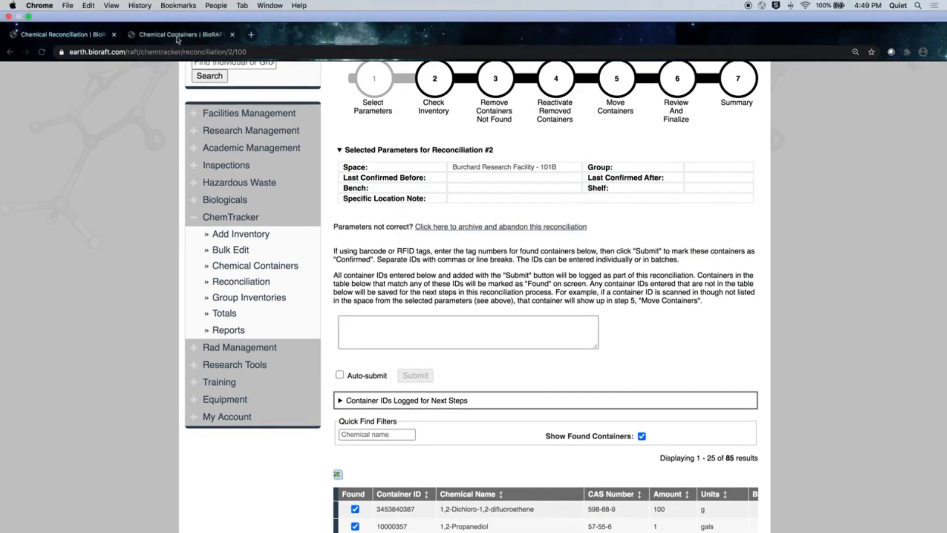
Filter the Chemical Containers list through the advanced filters to show deleted chemical containers
left_click(180, 36)
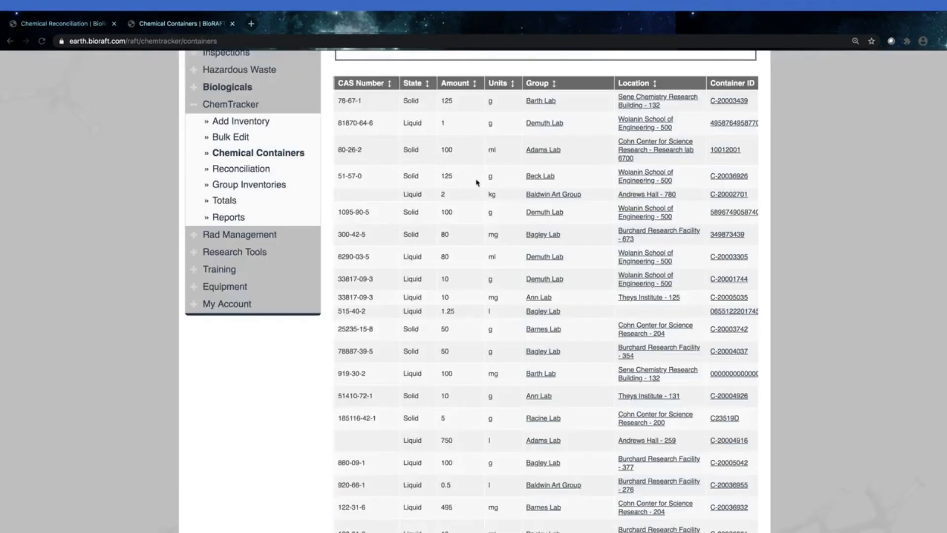
scroll(488, 187, "up", 5)
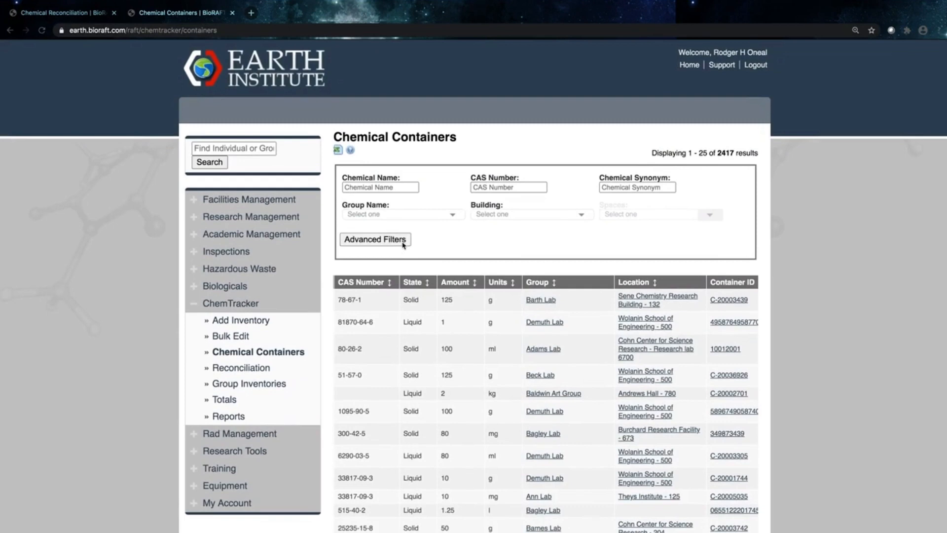
left_click(403, 241)
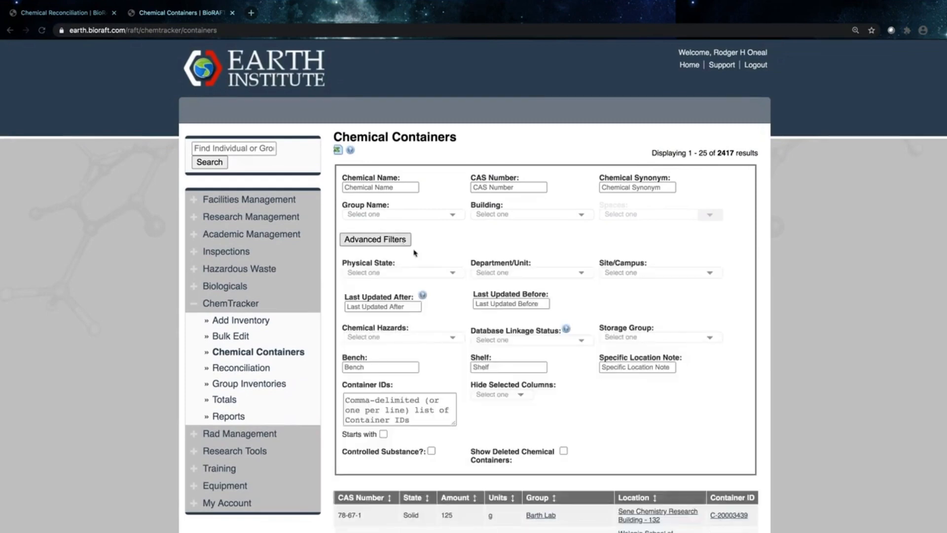
left_click(563, 452)
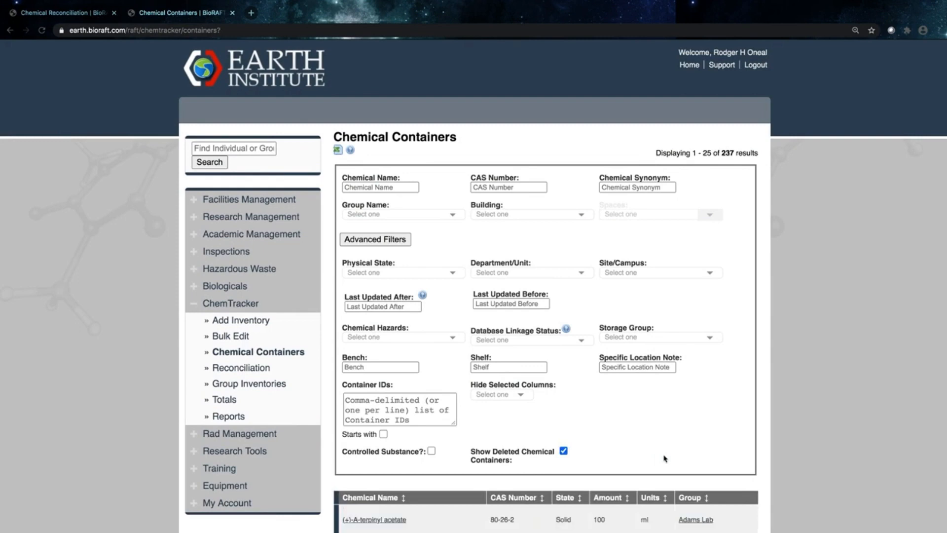
Copy deleted container ID C-20002533 from the (+)-A-terpinyl acetate row into the reconciliation's ID entry area
scroll(664, 458, "down", 3)
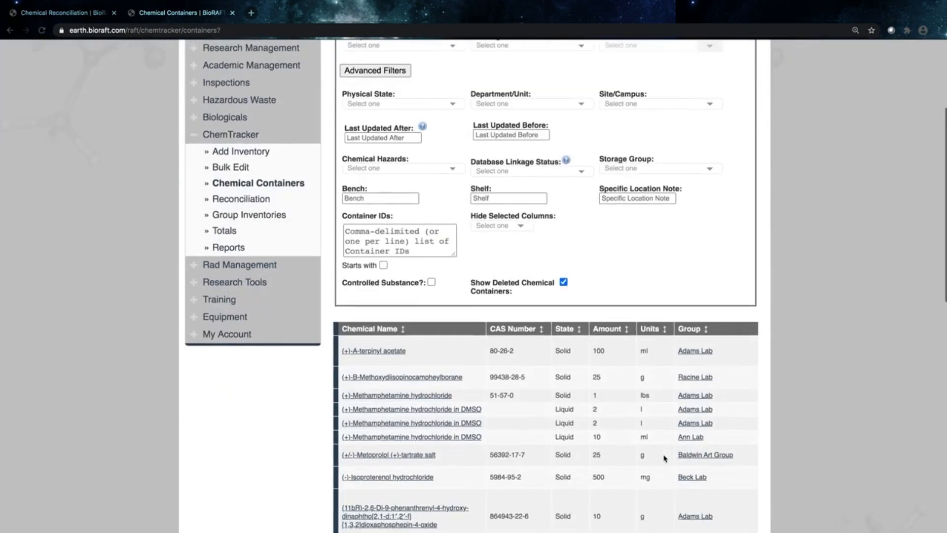
scroll(664, 457, "right", 3)
left_click_drag(686, 360, 634, 359)
key("ctrl+c")
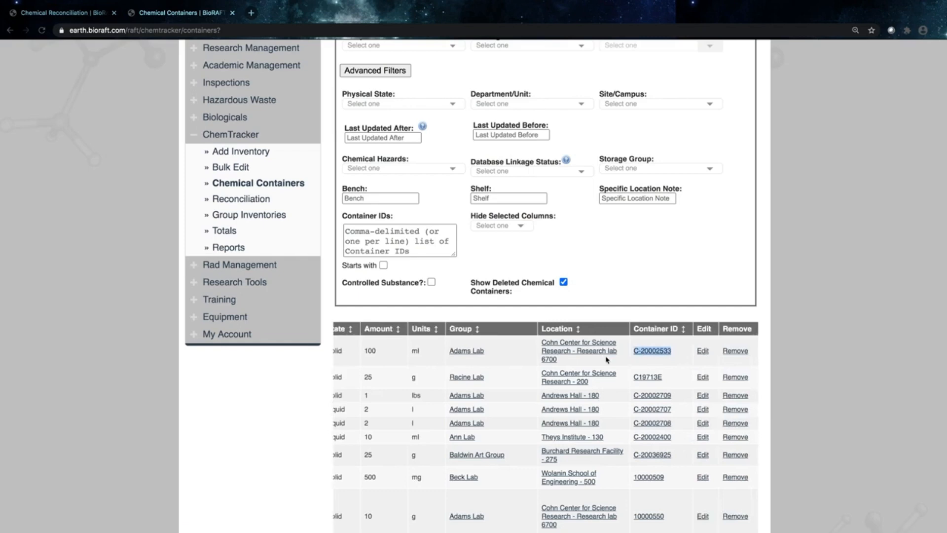
left_click(65, 16)
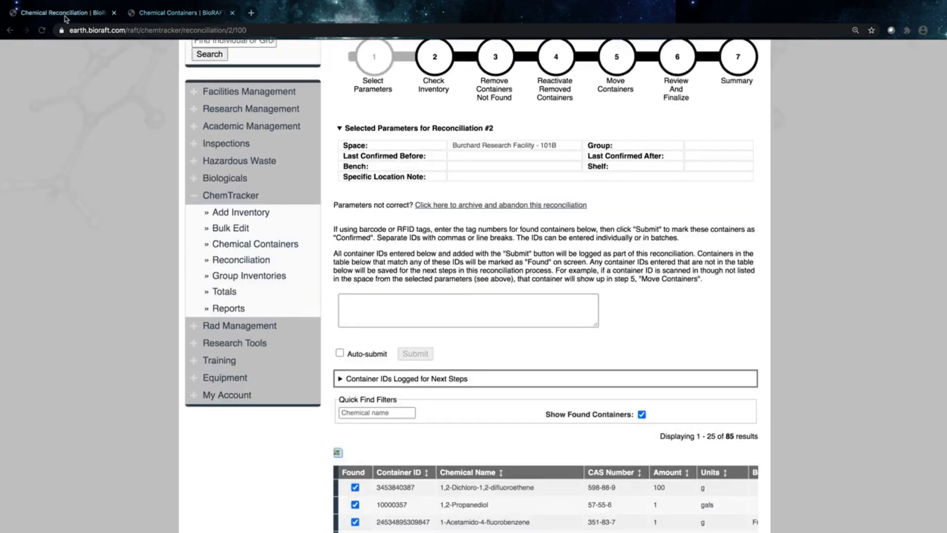
left_click(409, 296)
key("ctrl+v")
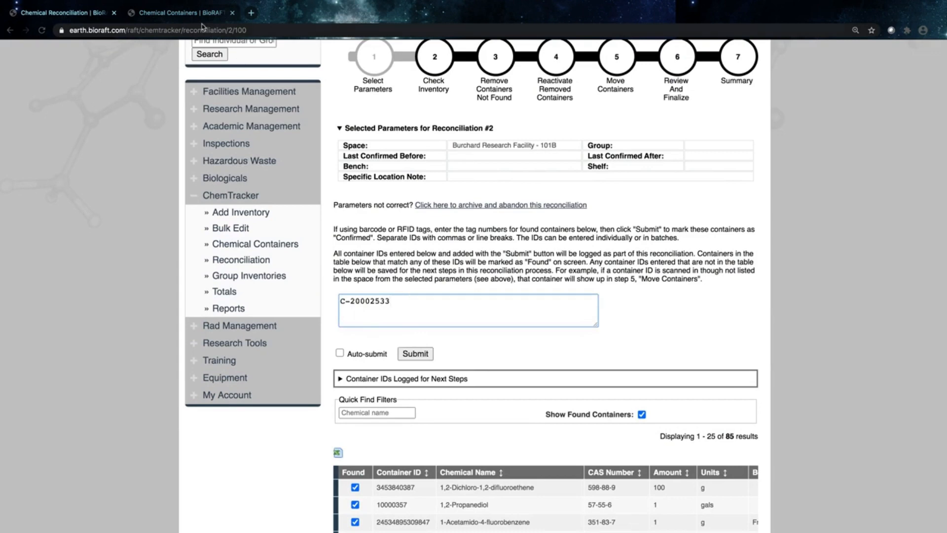
Add deleted container ID C-20002707 from its Andrews Hall - 180 row to the reconciliation and submit both deleted container IDs
left_click(180, 12)
scroll(649, 385, "down", 3)
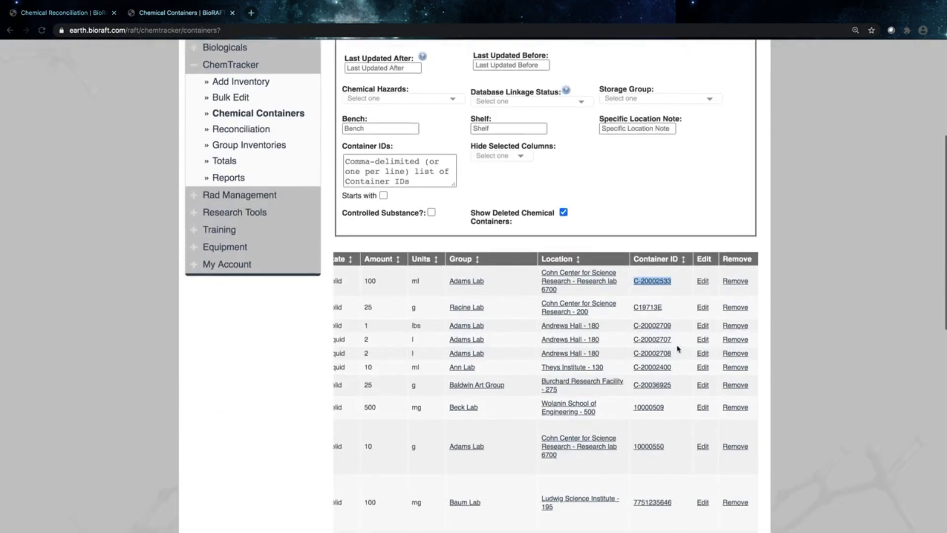
left_click(661, 339)
left_click_drag(672, 339, 636, 339)
key("ctrl+c")
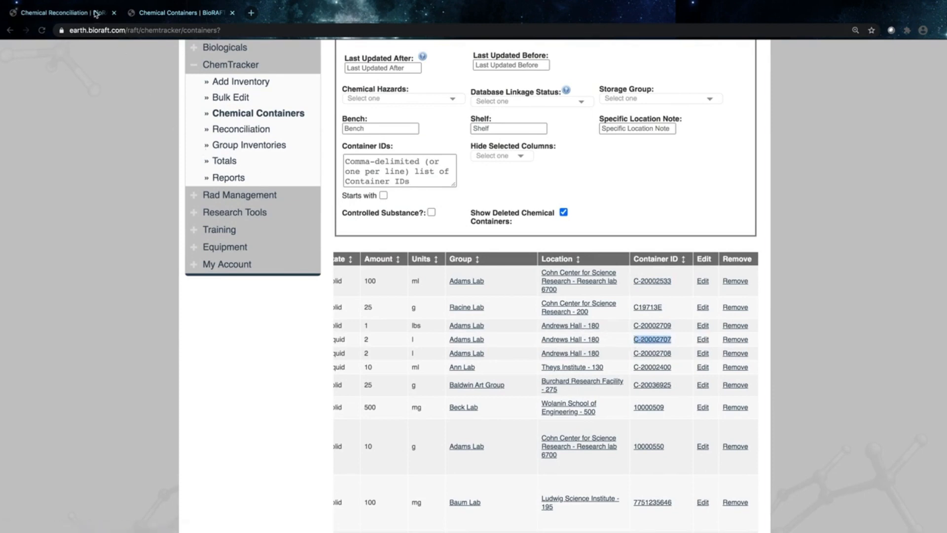
left_click(64, 13)
key("ctrl+v")
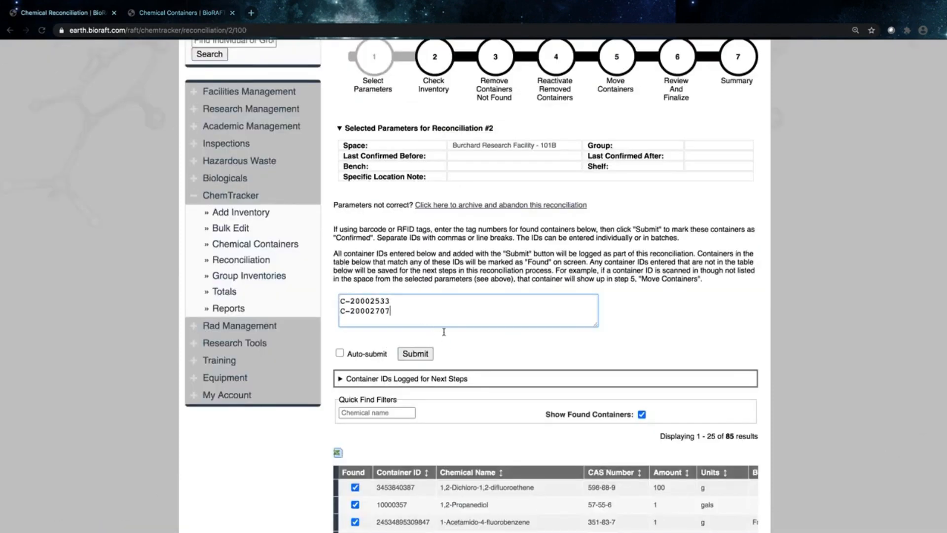
left_click(430, 352)
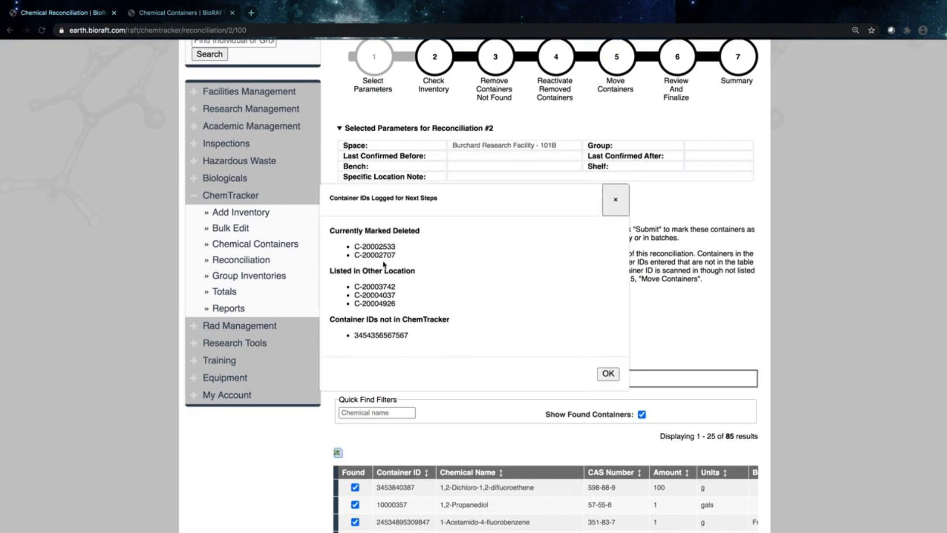
left_click(607, 373)
left_click(537, 306)
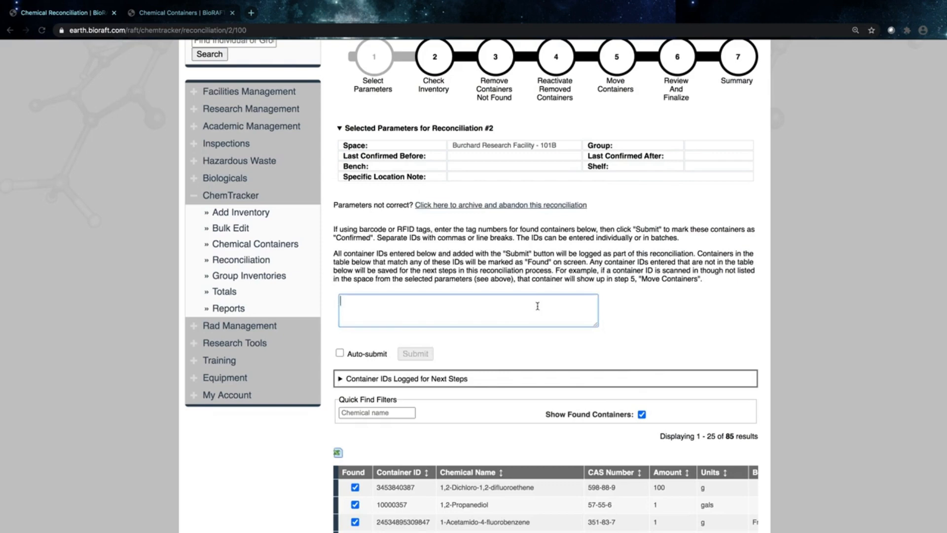
left_click(378, 356)
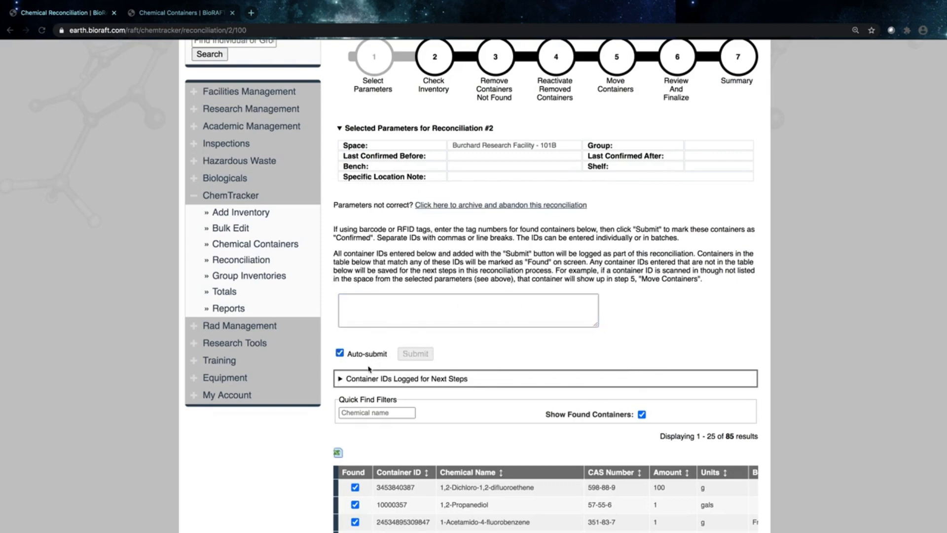
left_click(409, 314)
type("7867854745645")
scroll(535, 266, "up", 2)
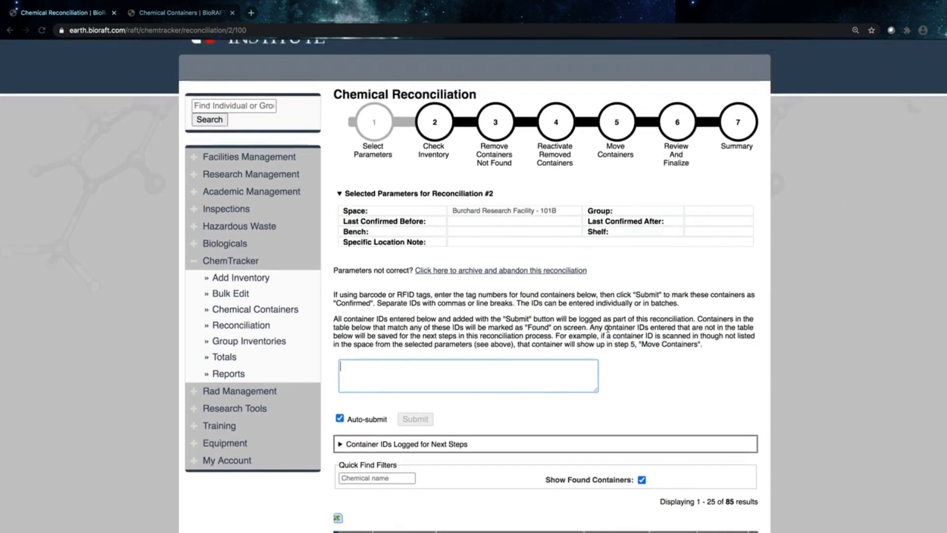
left_click(826, 379)
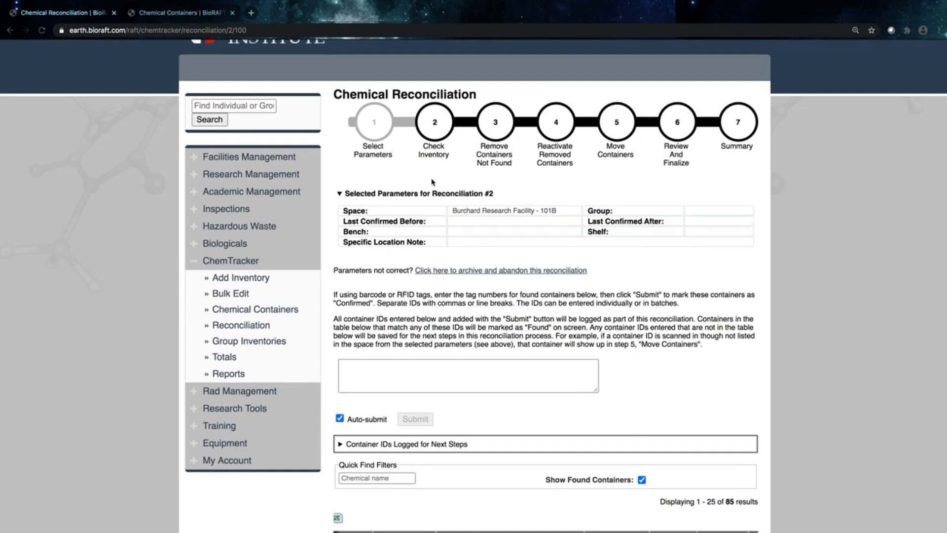
Mark both Boron carbide containers and Dichloromethane containers C-20004818, C-20002973 and C-20002972 as found, and advance to Remove Containers Not Found
scroll(432, 182, "down", 5)
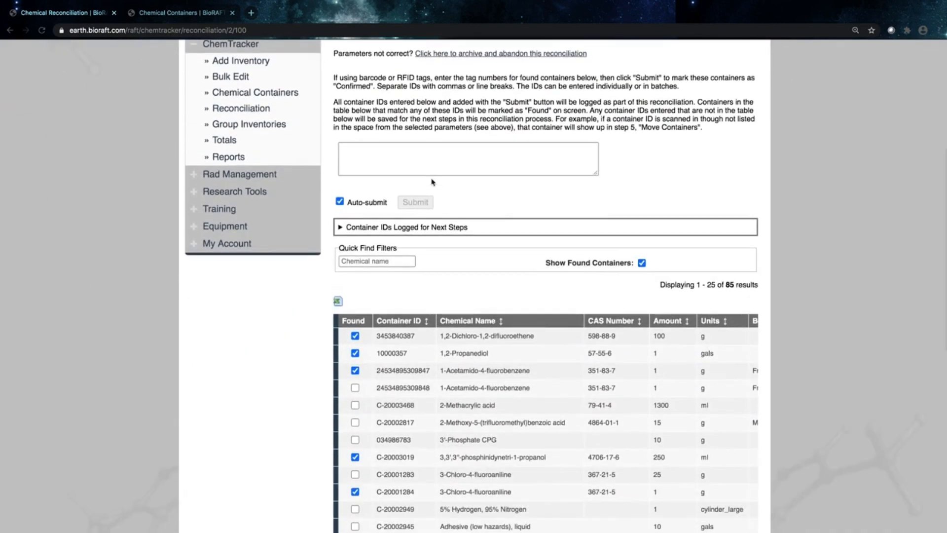
scroll(433, 182, "down", 6)
left_click(355, 291)
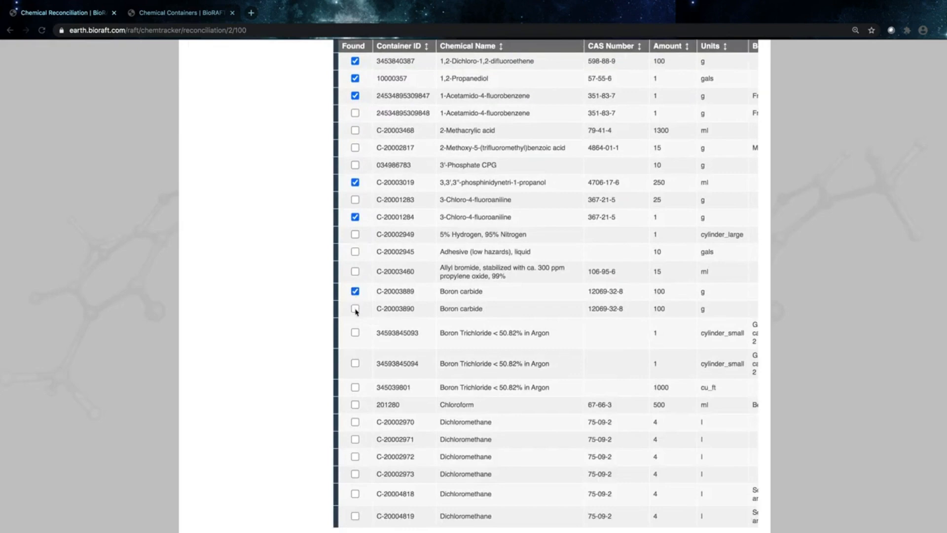
left_click(355, 308)
scroll(355, 312, "down", 3)
left_click(355, 345)
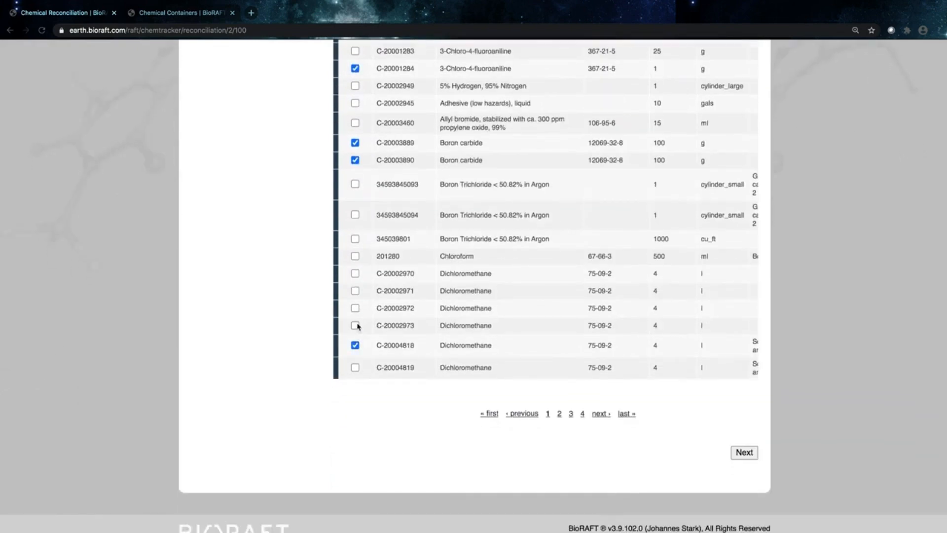
left_click(355, 325)
left_click(355, 308)
left_click(743, 453)
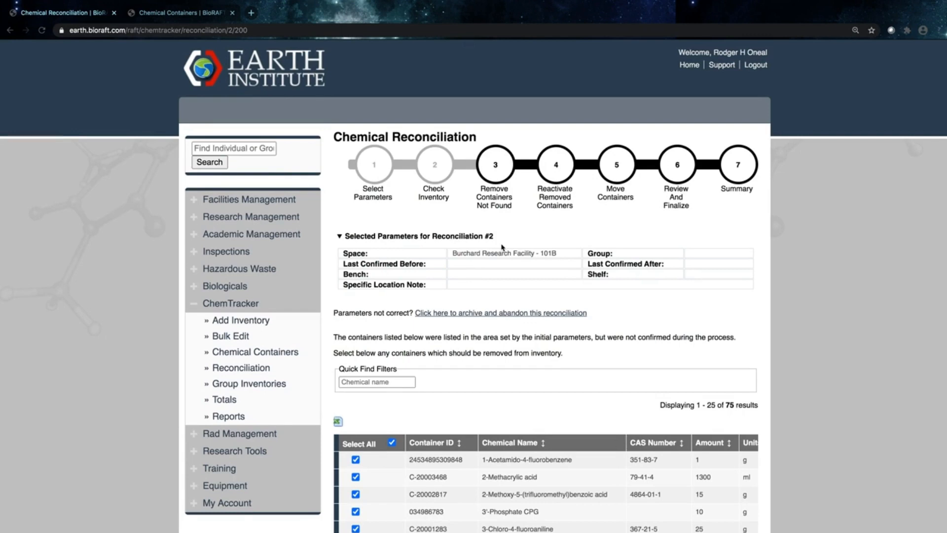
Collapse the Selected Parameters section for Reconciliation #2 and expand it again
scroll(560, 377, "down", 3)
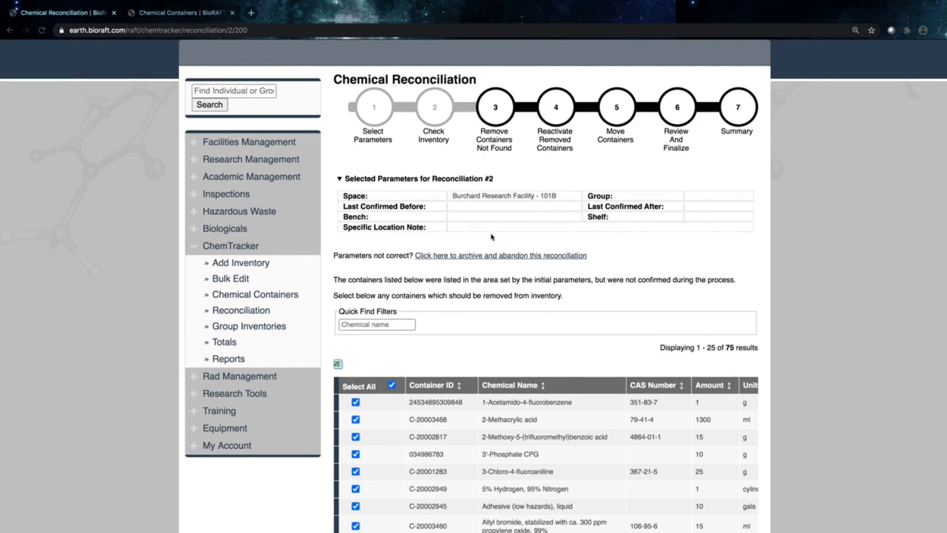
double_click(415, 178)
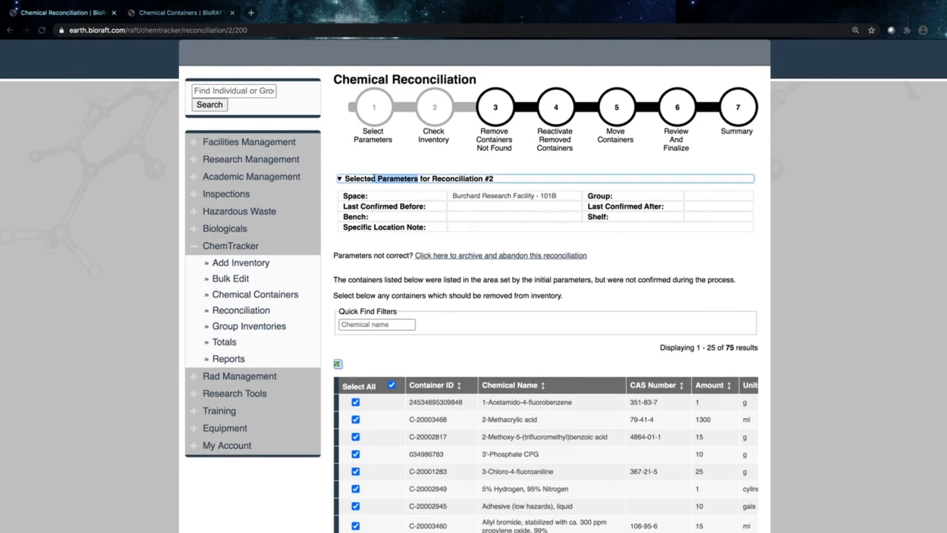
left_click(371, 177)
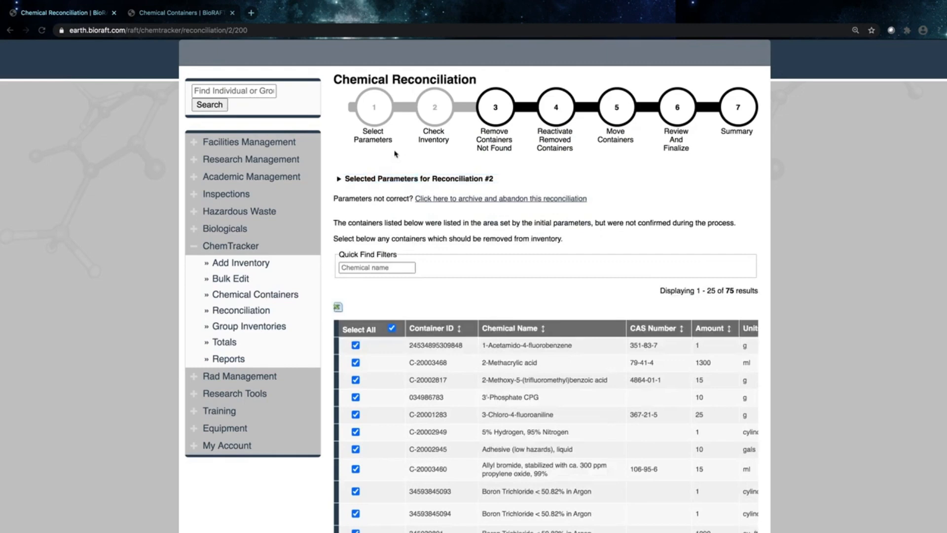
left_click(395, 178)
Deselect all unconfirmed containers, select only Dichloromethane containers 201261, C-20002970 and C-20002971 for removal, and advance to Reactivate Removed Containers
scroll(849, 401, "down", 4)
scroll(848, 402, "down", 1)
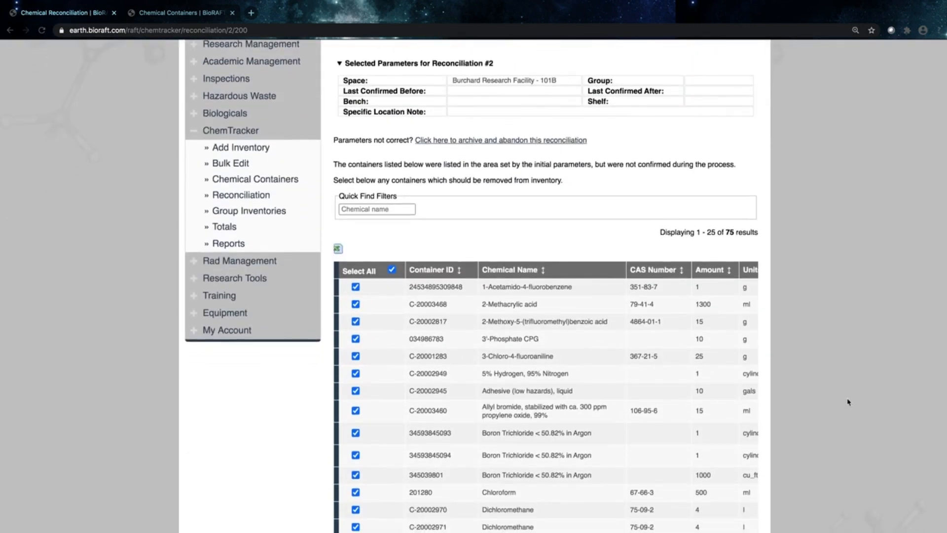
left_click(393, 269)
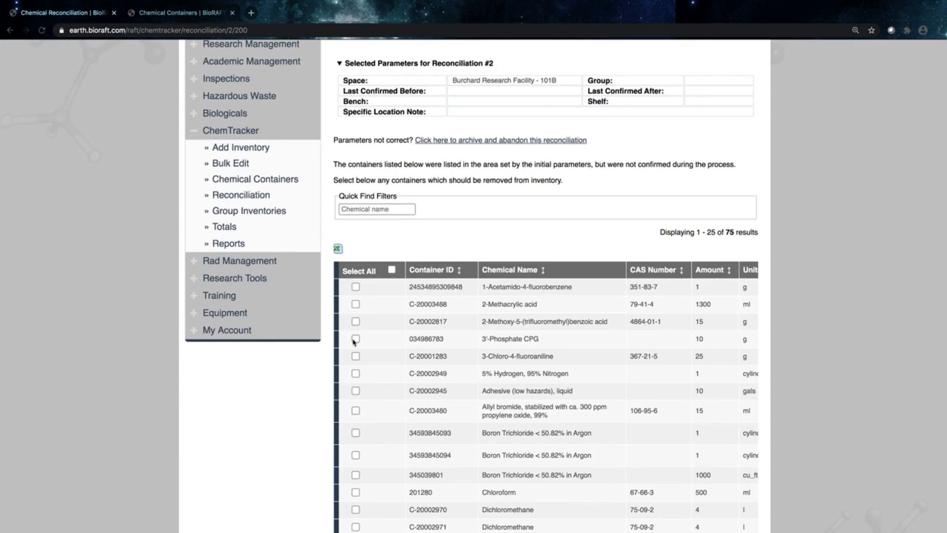
scroll(354, 339, "down", 4)
left_click(355, 380)
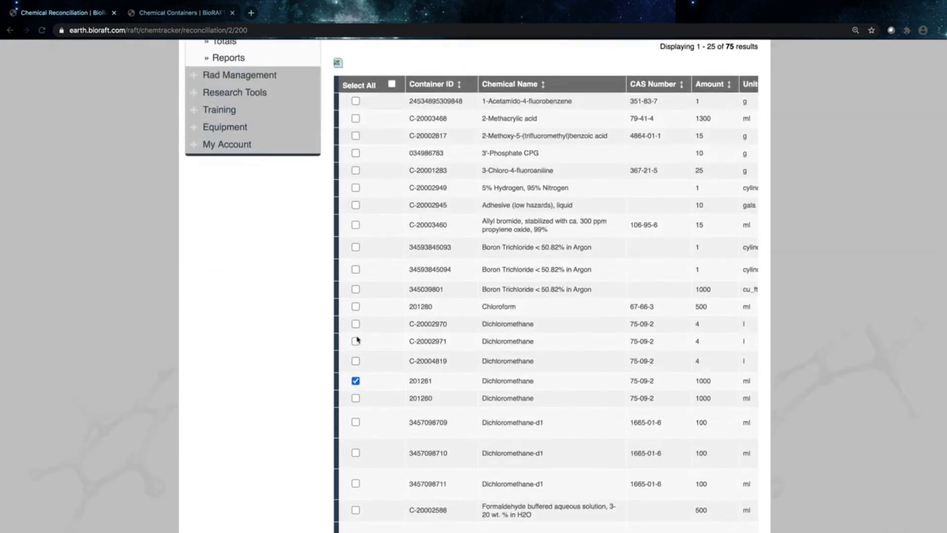
left_click(356, 324)
left_click(357, 342)
scroll(356, 343, "down", 7)
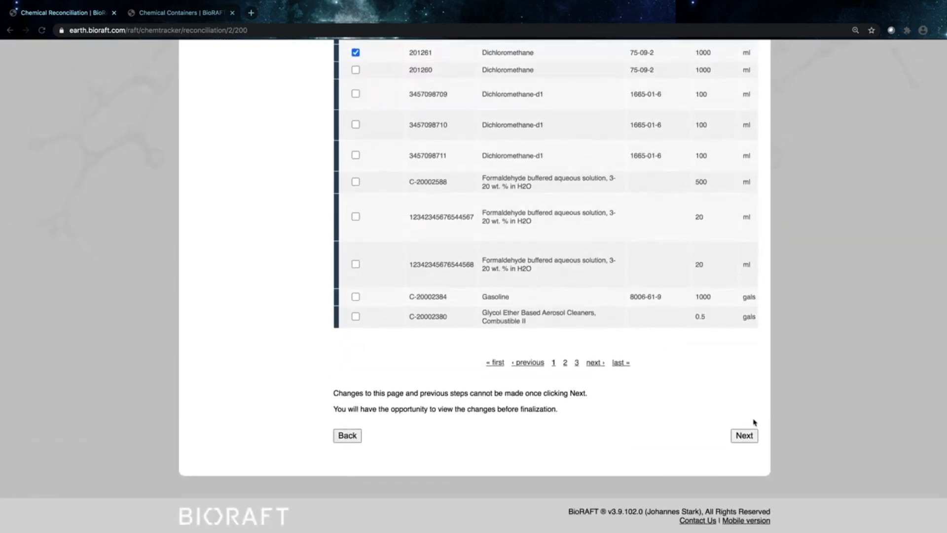
left_click(750, 434)
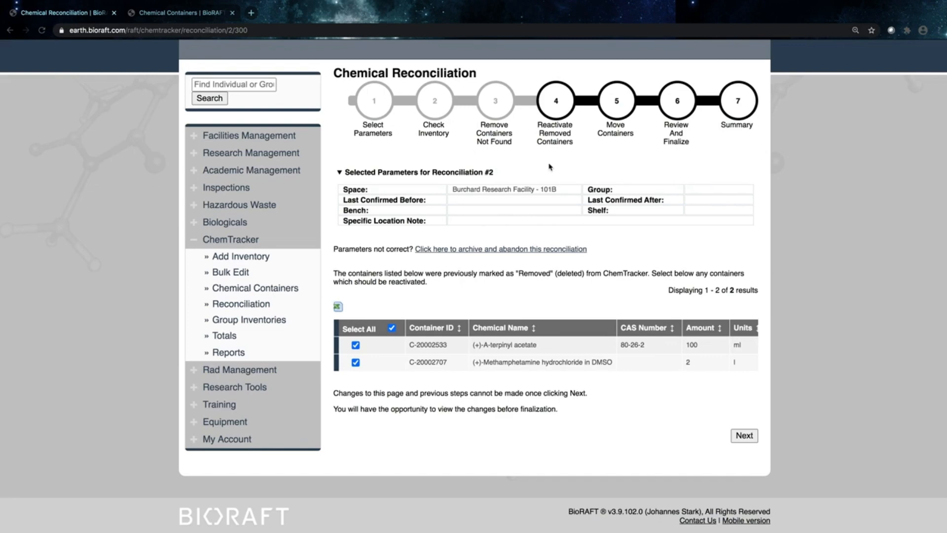
Check the details of the previously removed containers, keep both selected for reactivation, and advance to Move Containers
scroll(547, 345, "right", 5)
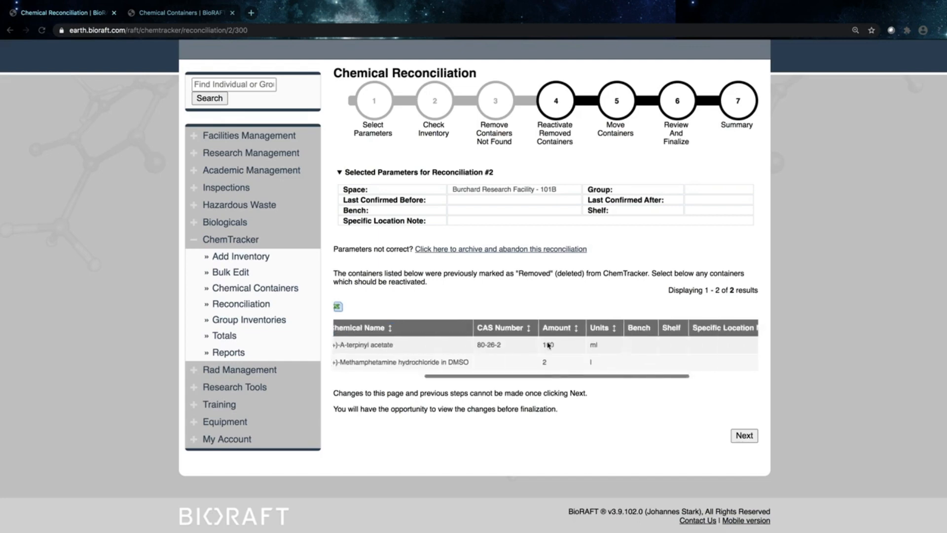
scroll(549, 345, "left", 5)
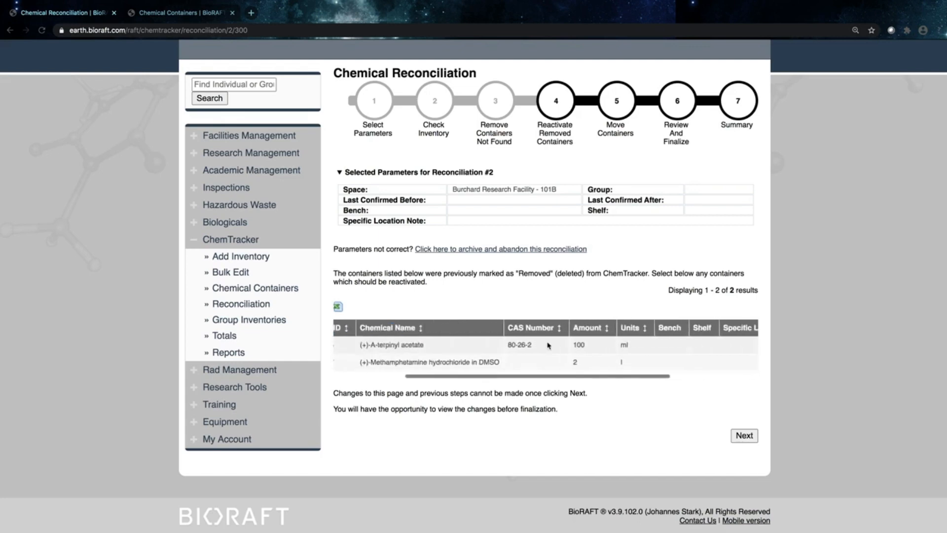
scroll(548, 345, "left", 1)
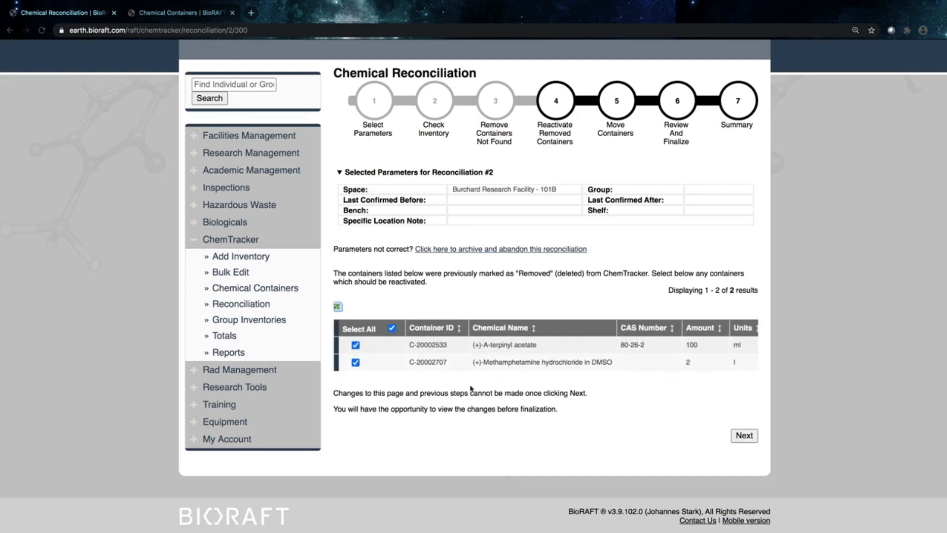
left_click(736, 440)
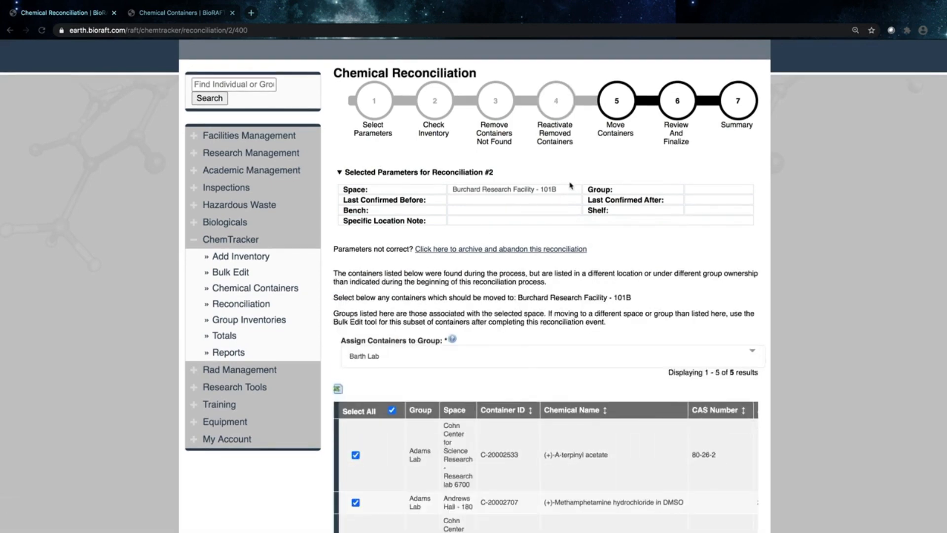
Check the reconciliation's selected space and assign the containers to the Beck Lab group
left_click_drag(563, 192, 452, 189)
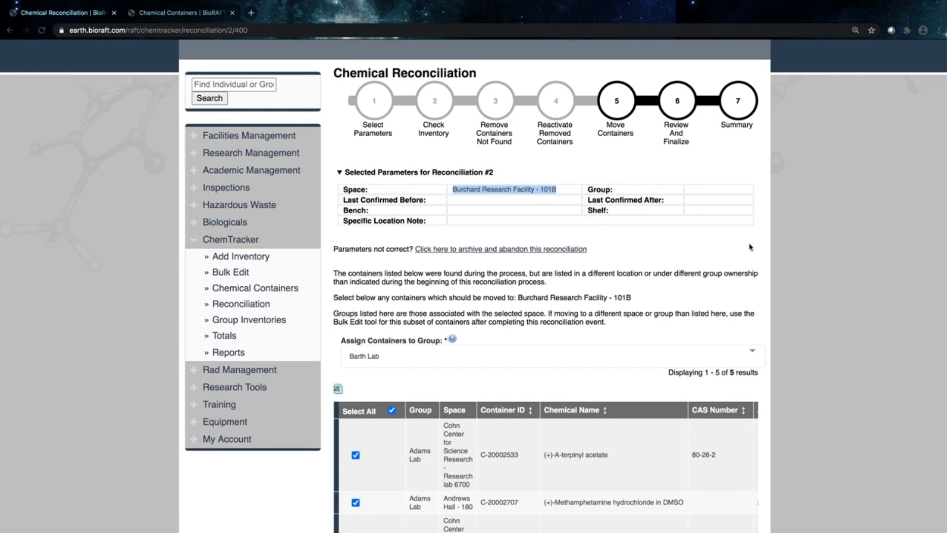
left_click(789, 256)
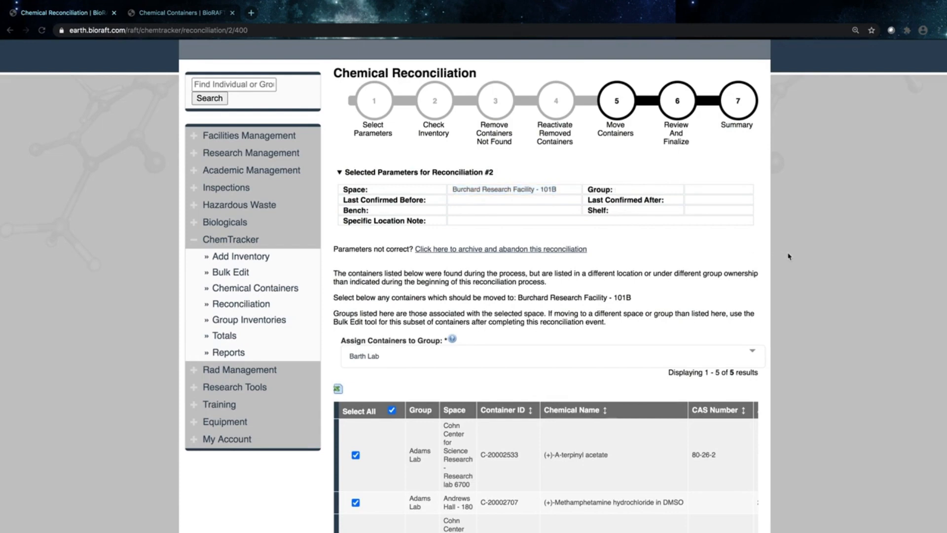
left_click(618, 354)
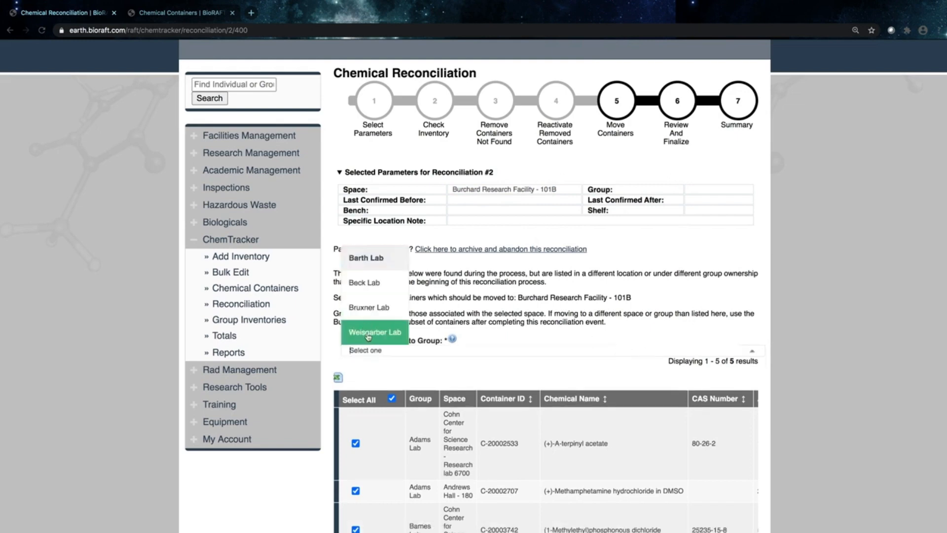
left_click(379, 294)
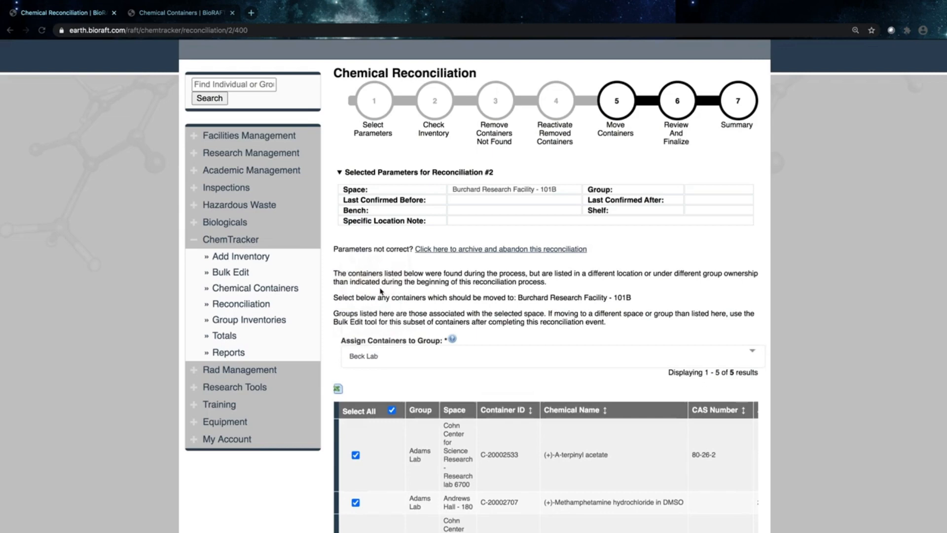
left_click(383, 366)
Expand the Research Management section to point out Locations, and collapse the section again
left_click(255, 152)
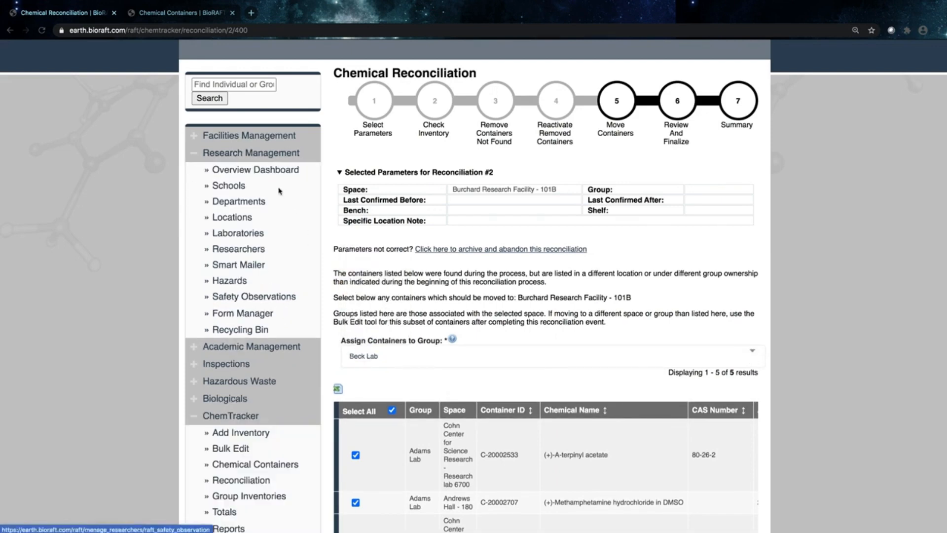
left_click(214, 218)
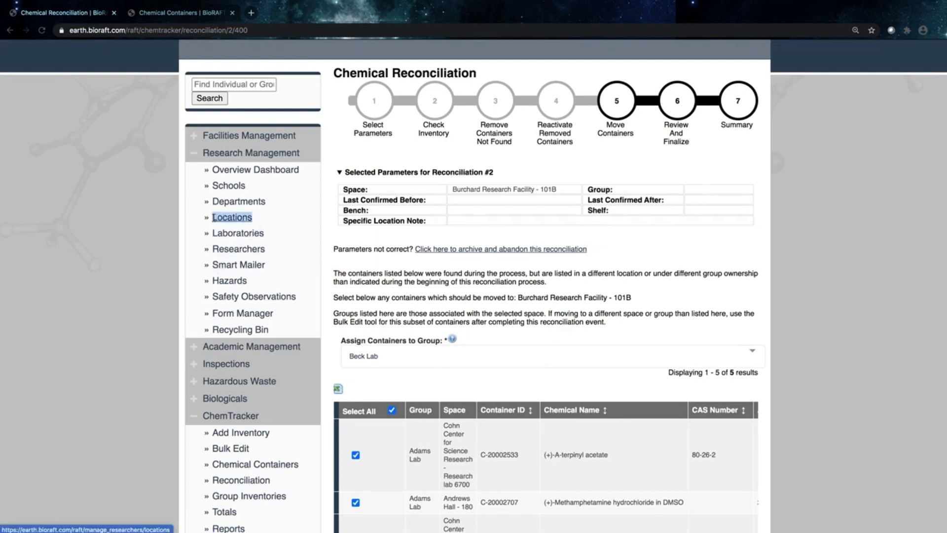
left_click(270, 153)
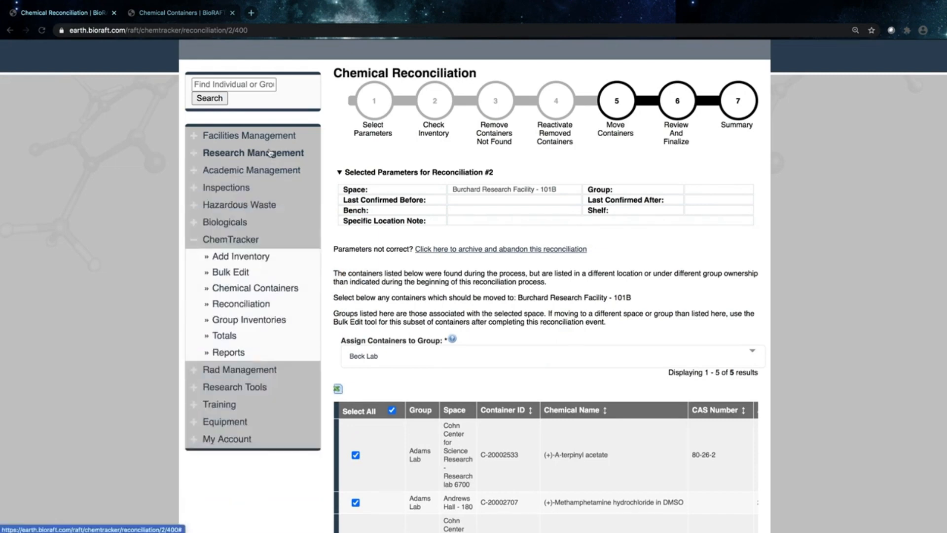
scroll(402, 394, "up", 3)
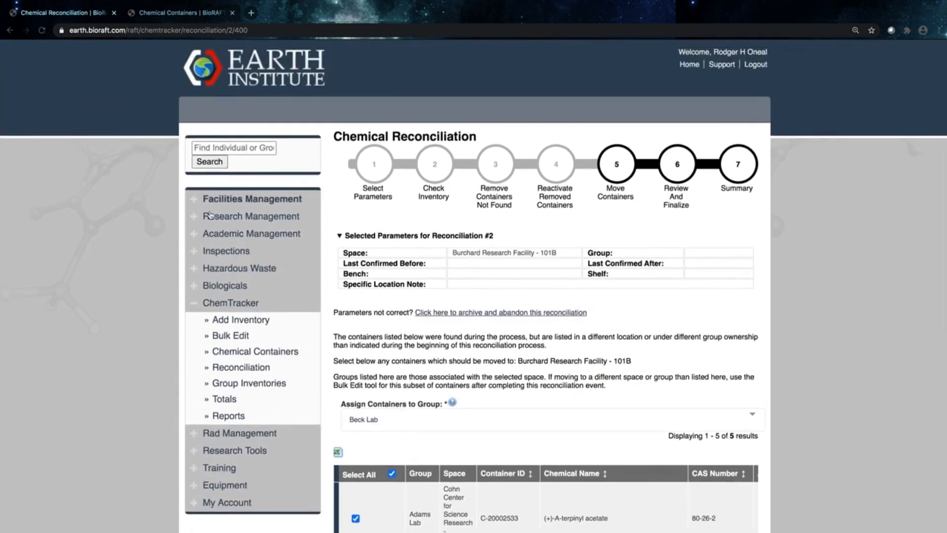
Review the containers listed for moving to Burchard Research Facility - 101B, keep all selected, and advance to Review And Finalize
scroll(379, 379, "down", 1)
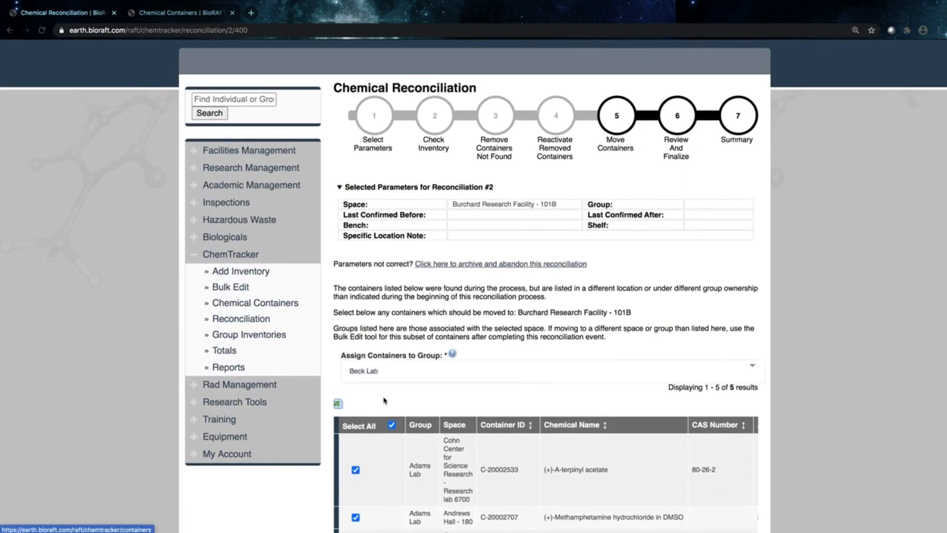
scroll(385, 401, "down", 5)
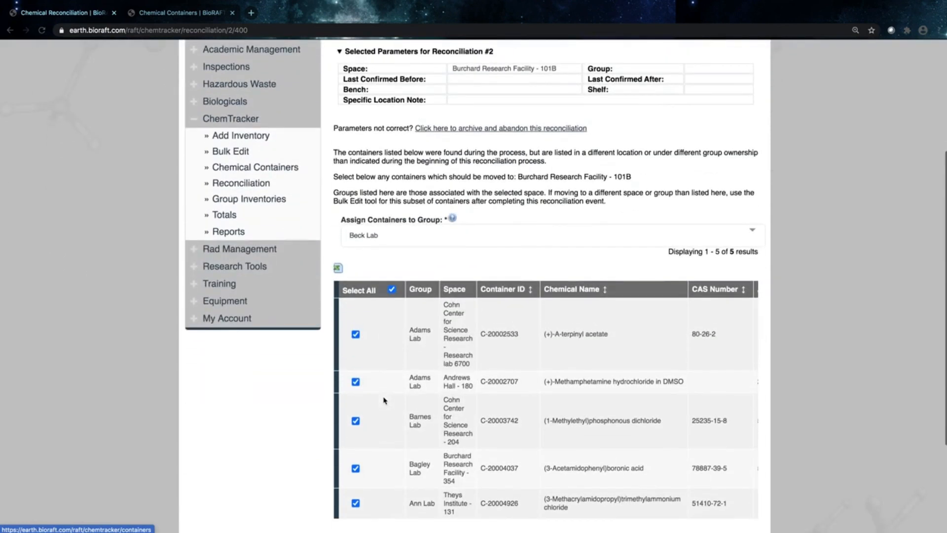
scroll(481, 338, "down", 4)
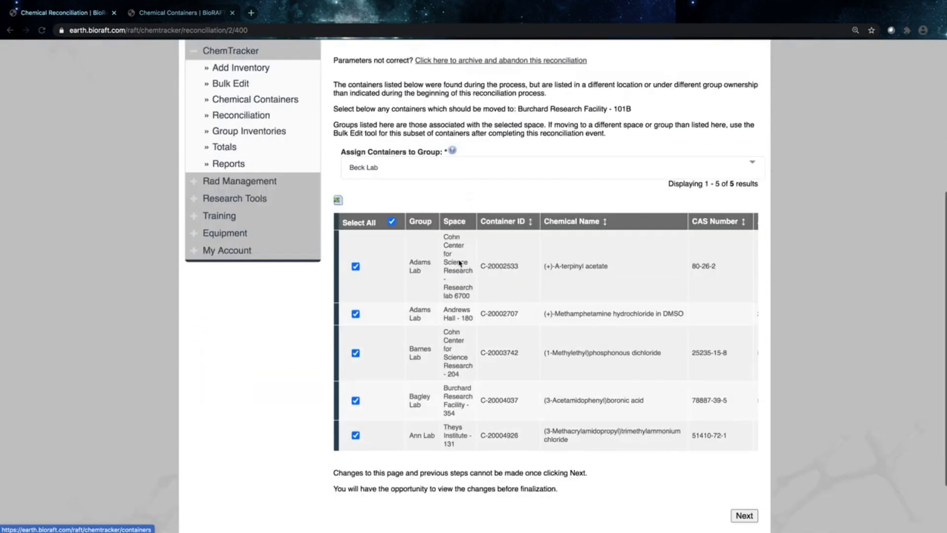
scroll(481, 337, "right", 5)
scroll(481, 337, "left", 5)
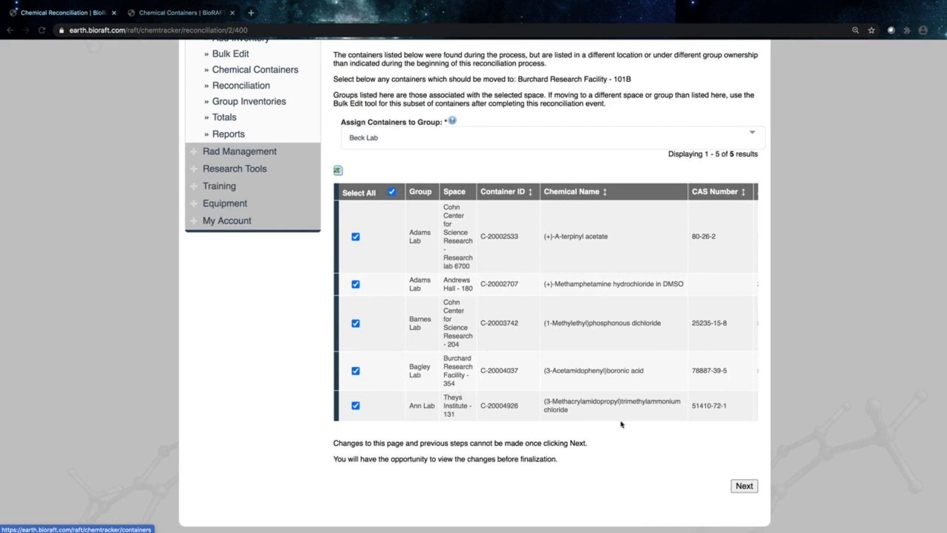
left_click(736, 487)
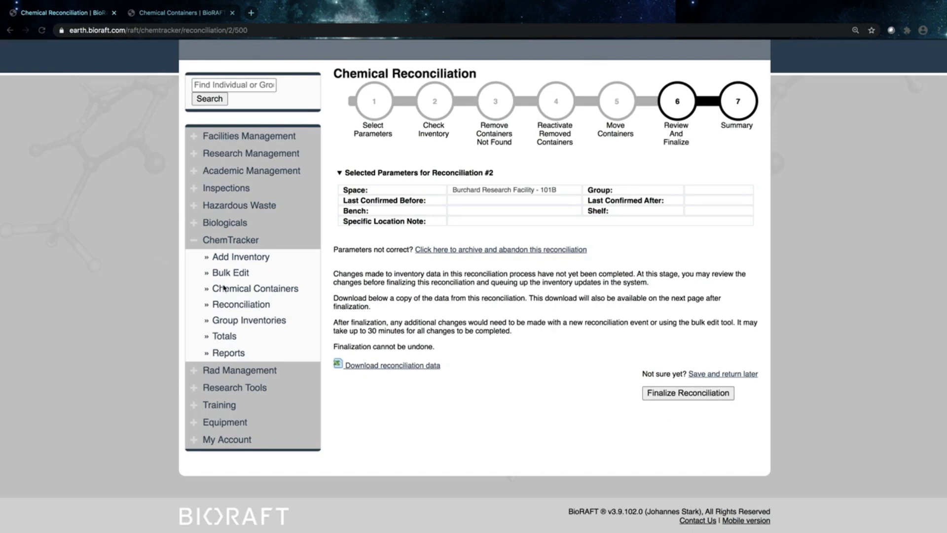
Reopen the in-progress Burchard Research Facility - 101B reconciliation from the reconciliation history and finalize it
left_click(249, 305)
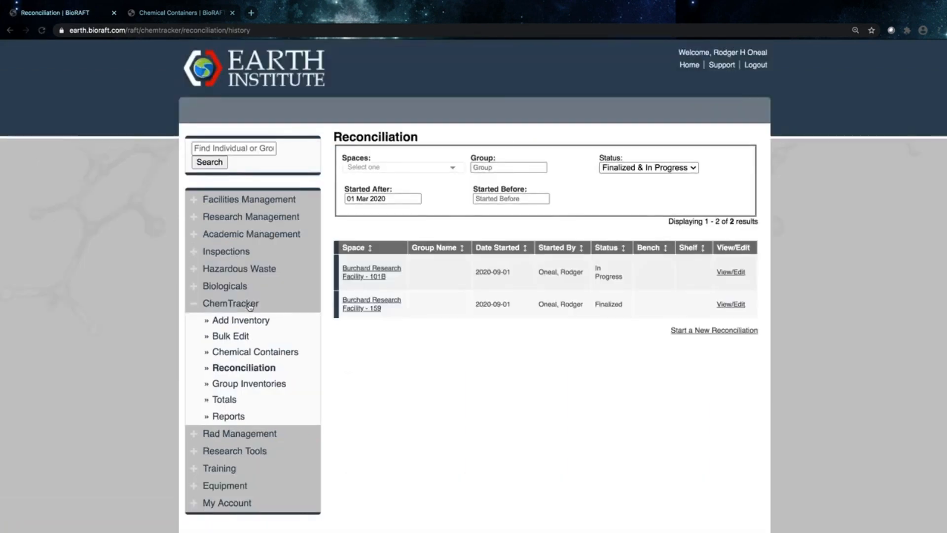
left_click(733, 273)
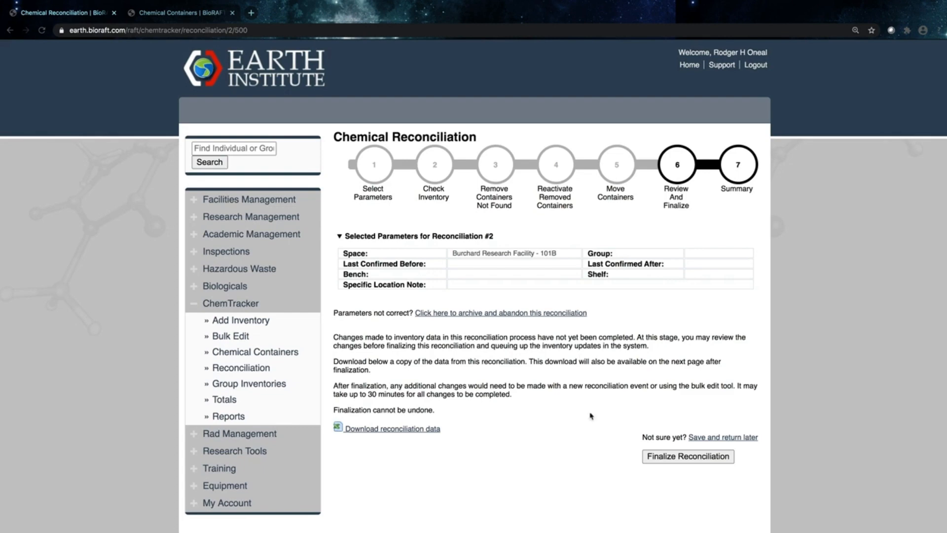
left_click(657, 458)
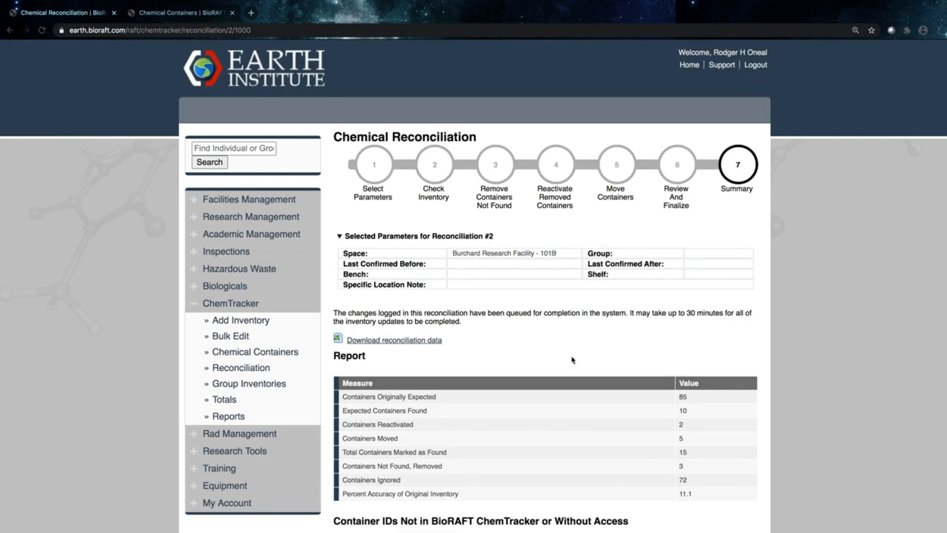
Examine the summary report's measures for containers originally expected, expected containers found and percent accuracy of original inventory
scroll(436, 365, "down", 3)
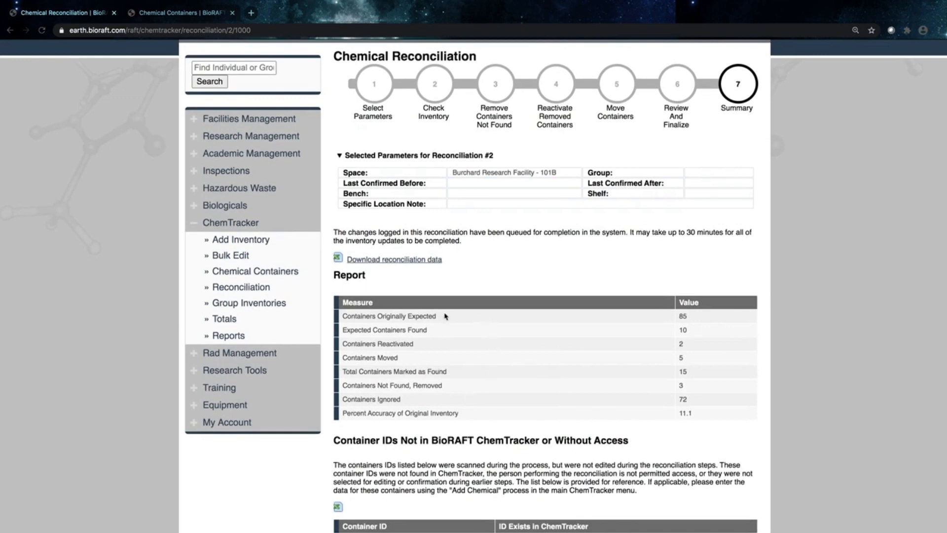
left_click_drag(697, 317, 669, 317)
left_click_drag(428, 330, 407, 330)
left_click_drag(460, 413, 342, 415)
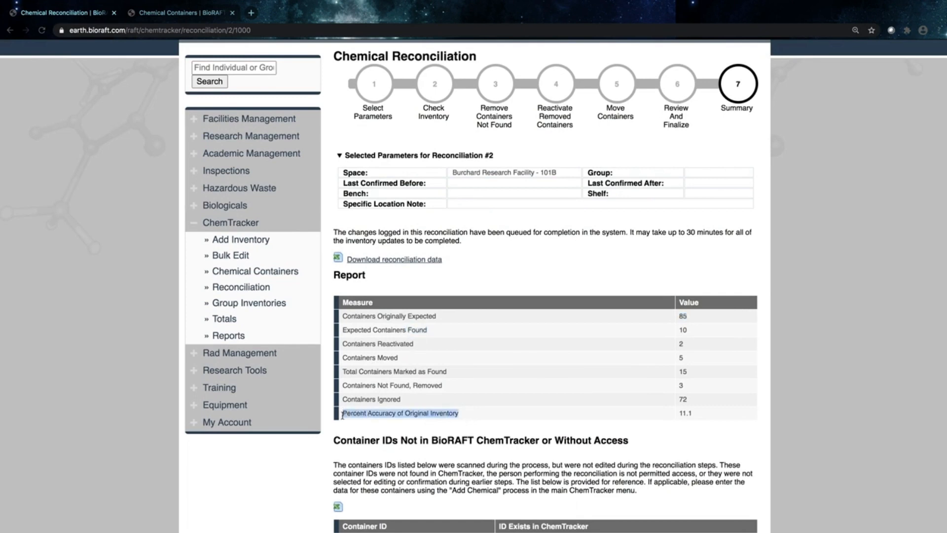
left_click(299, 463)
Examine the list of scanned container IDs not in ChemTracker or without access, and return to the summary report
scroll(299, 463, "down", 1)
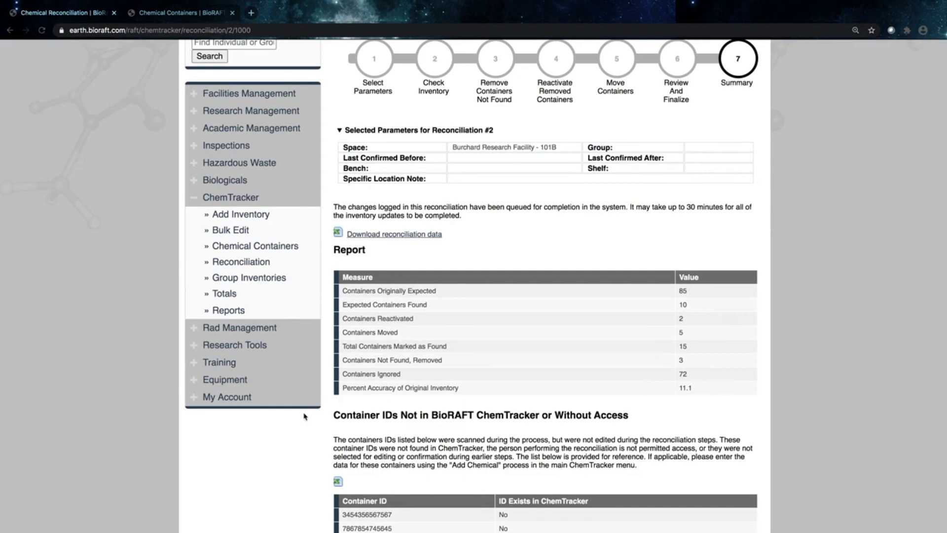
scroll(302, 432, "down", 4)
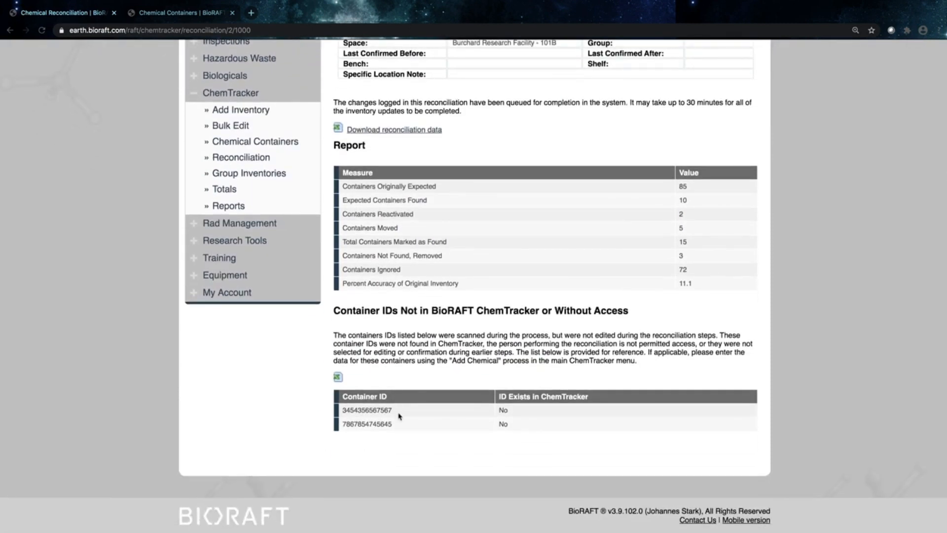
double_click(345, 412)
left_click_drag(394, 424, 342, 424)
left_click(372, 454)
scroll(371, 454, "up", 5)
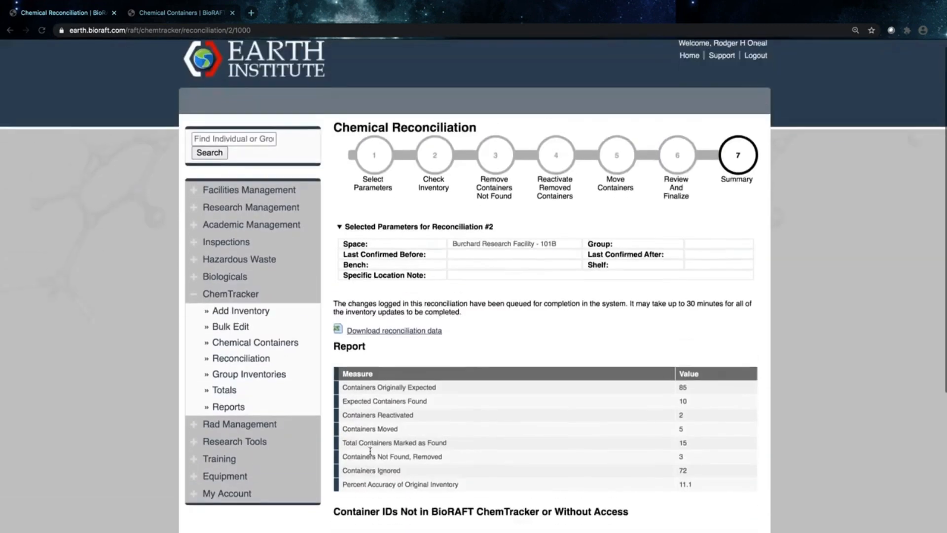